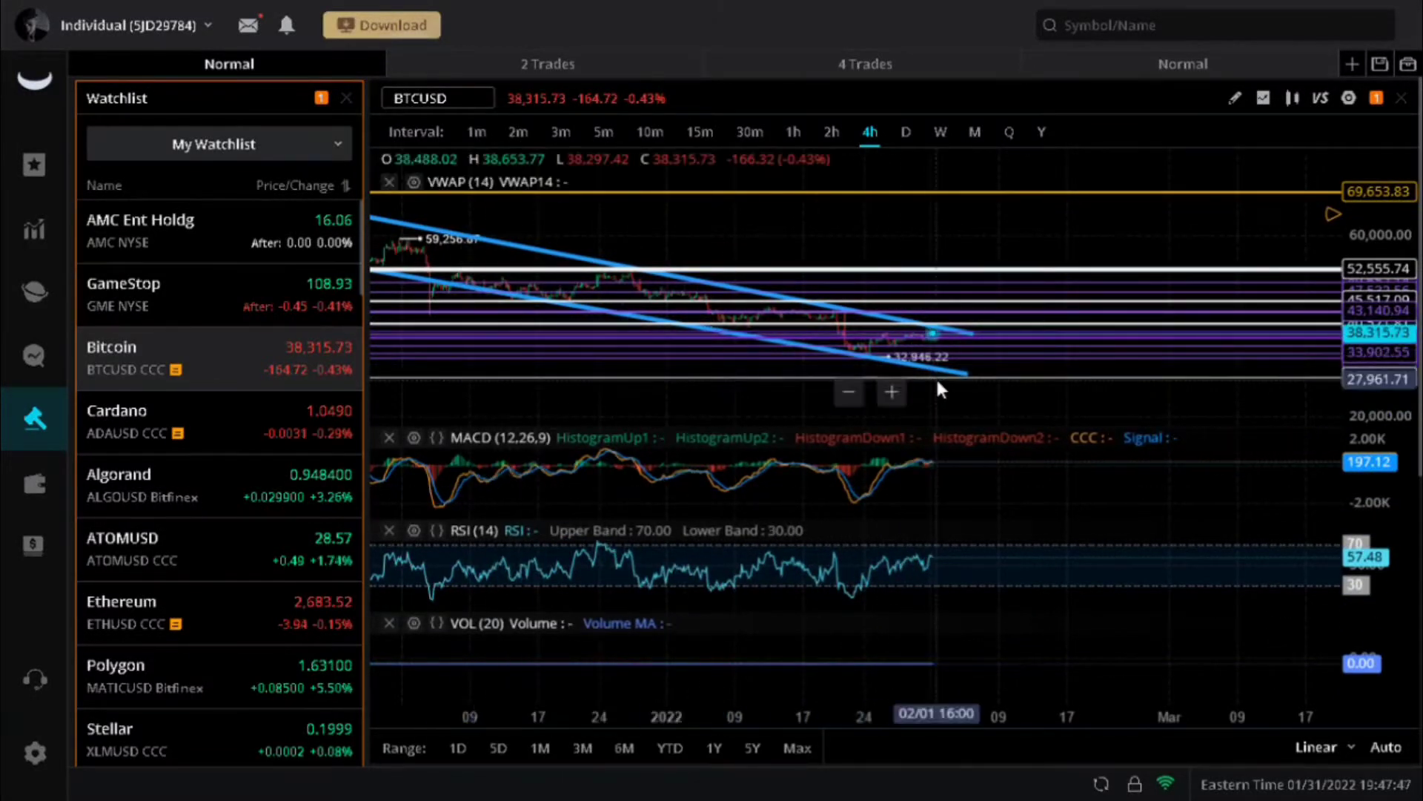
Zoom and pan the BTCUSD 4h chart to frame the descending channel from Jan 10 into February
{"action": "scroll", "coordinate": [936, 376], "scroll_direction": "up", "scroll_amount": 5}
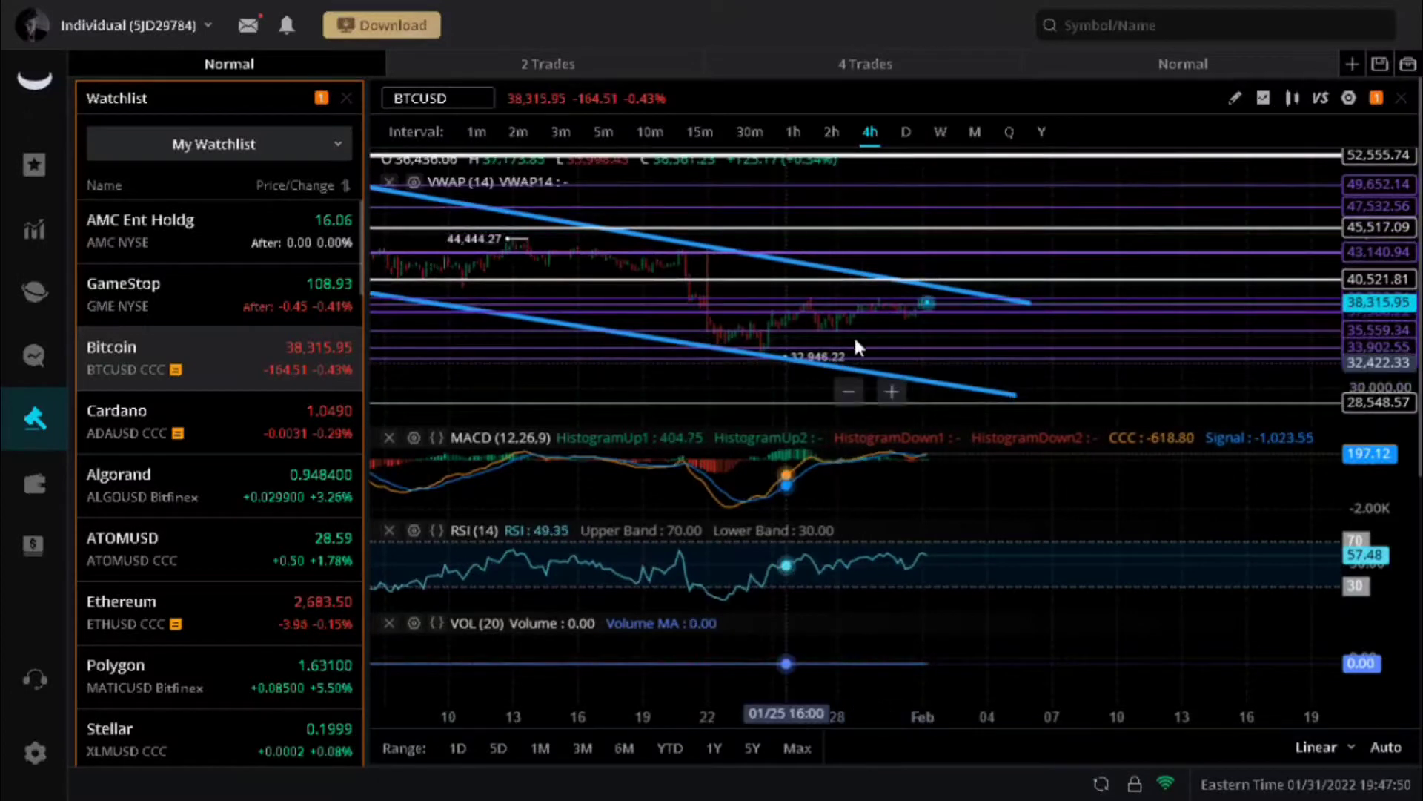
{"action": "mouse_move", "coordinate": [817, 363]}
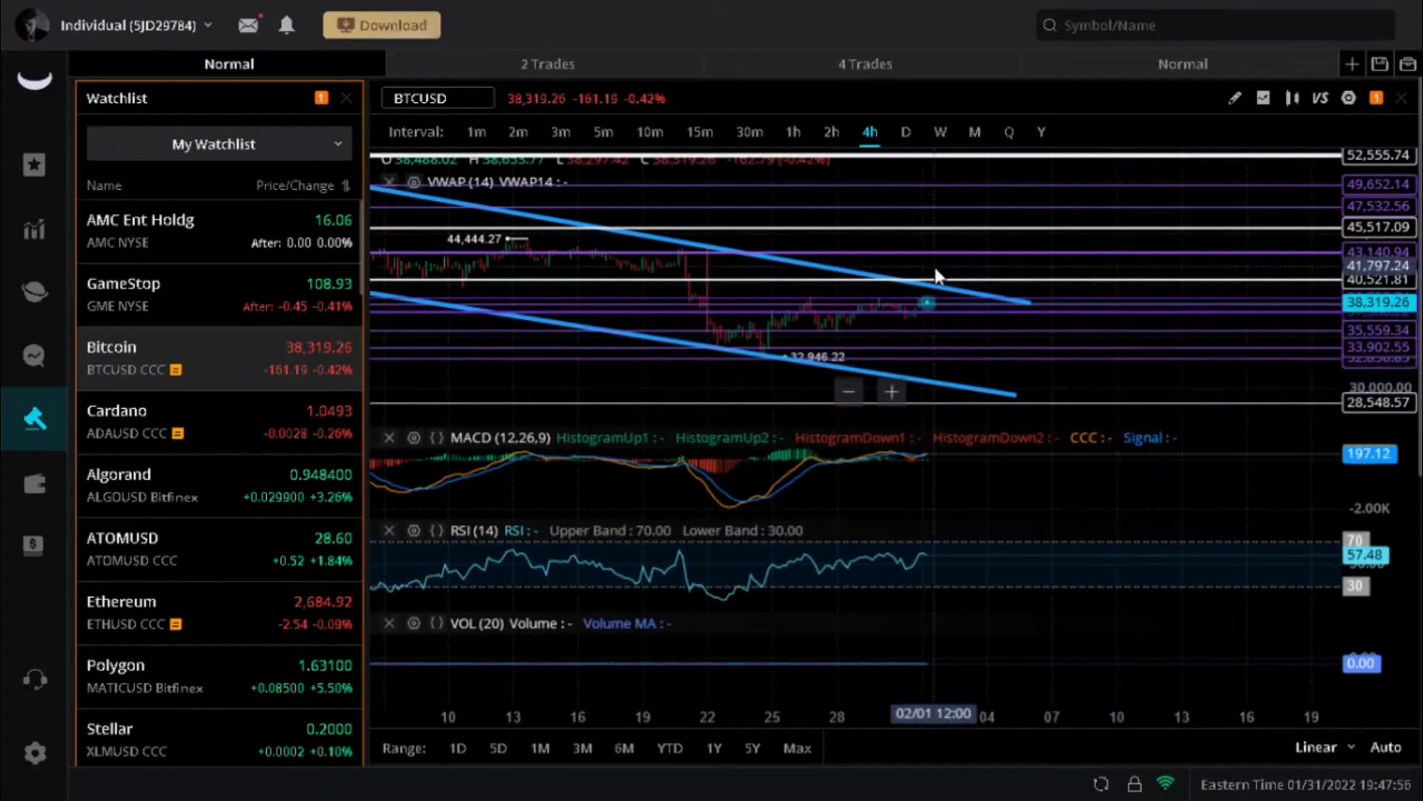
{"action": "mouse_move", "coordinate": [738, 263]}
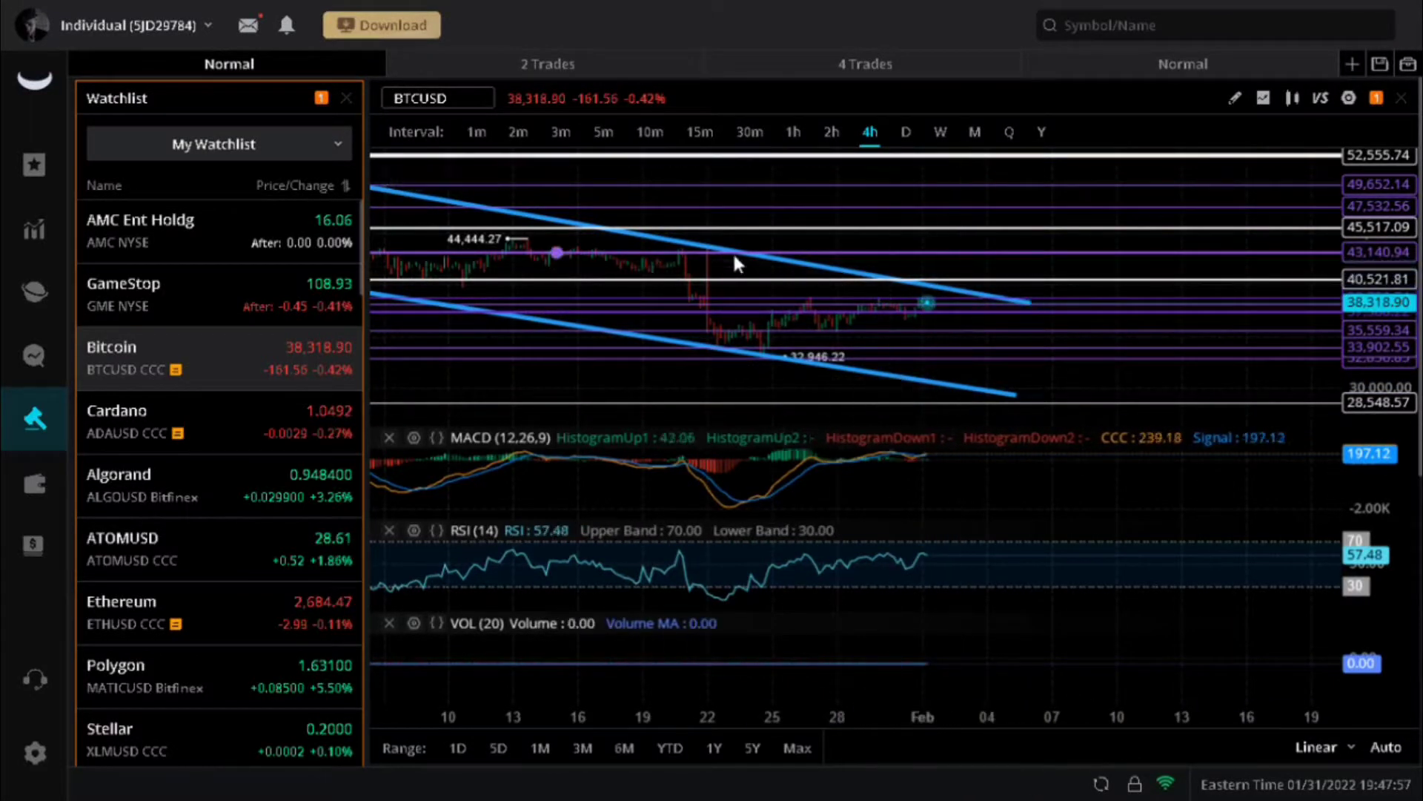
{"action": "scroll", "coordinate": [786, 242], "scroll_direction": "down", "scroll_amount": 1}
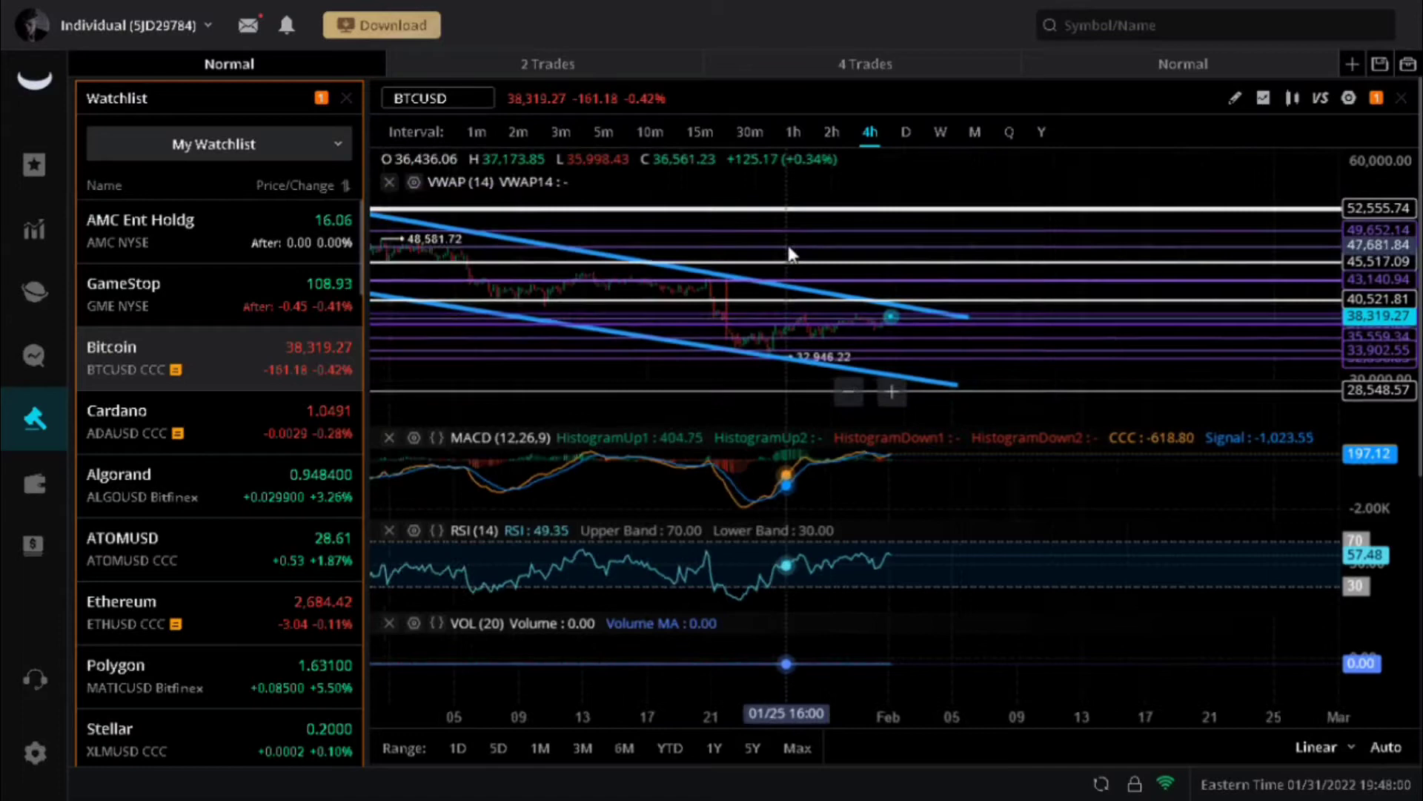
{"action": "scroll", "coordinate": [786, 242], "scroll_direction": "down", "scroll_amount": 2}
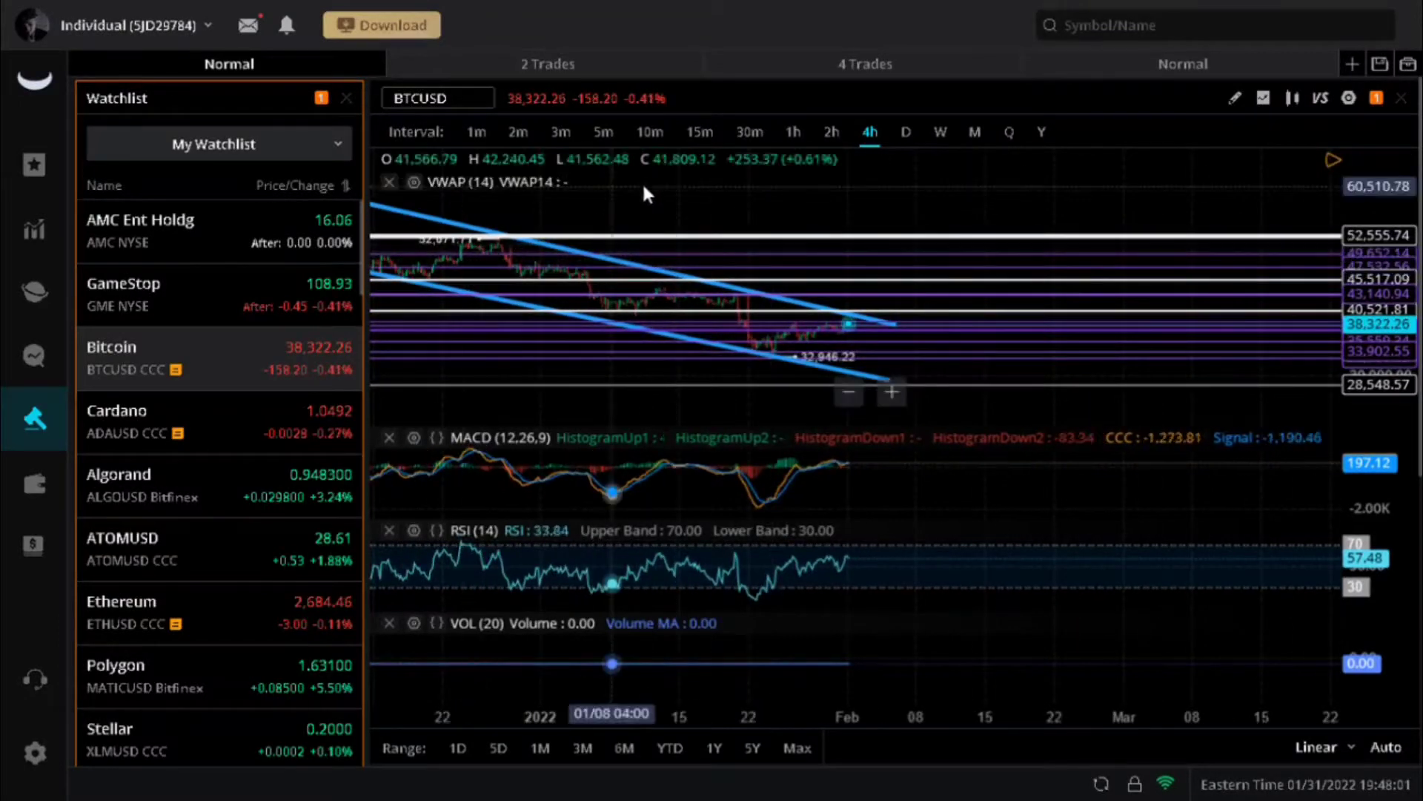
{"action": "left_click_drag", "start_coordinate": [643, 187], "coordinate": [785, 194]}
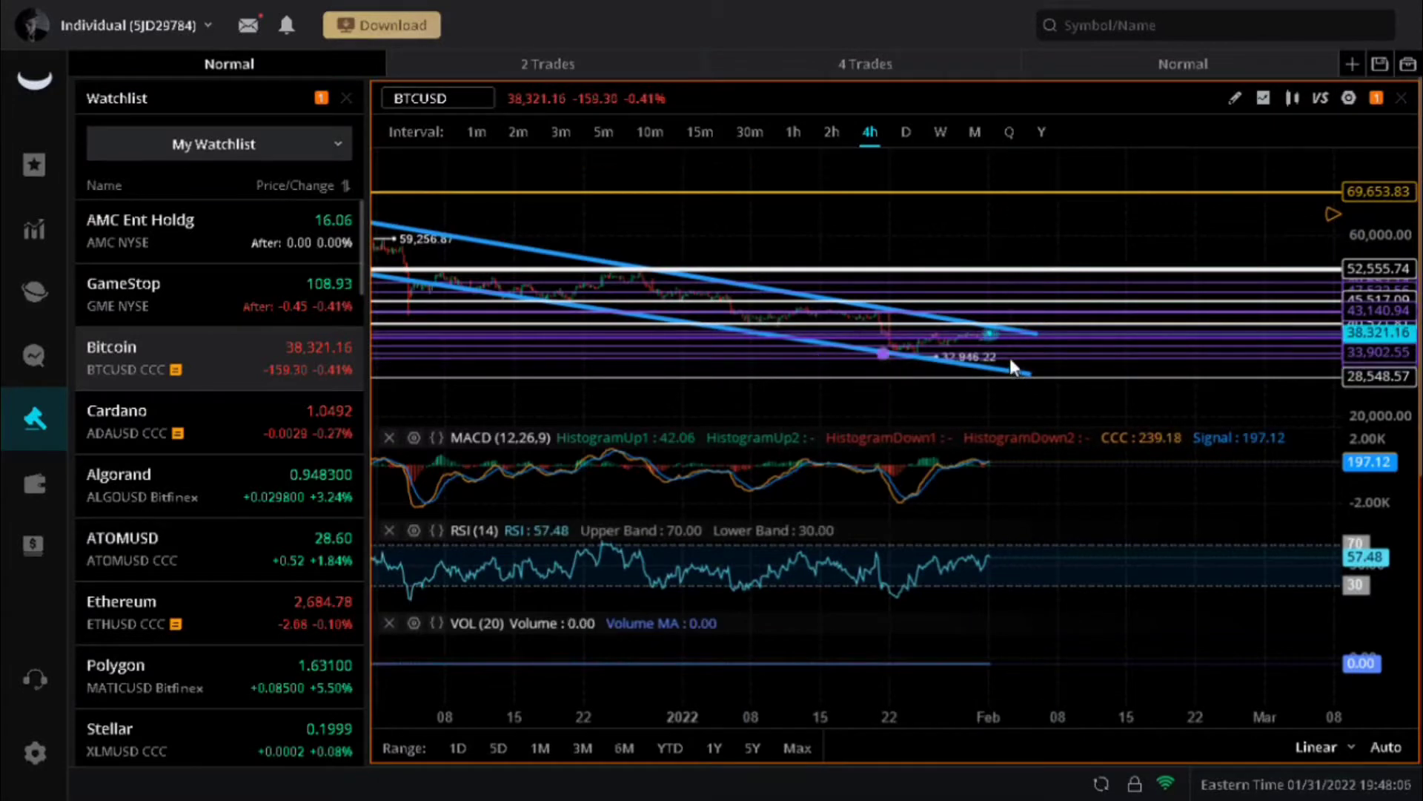
{"action": "scroll", "coordinate": [838, 315], "scroll_direction": "down", "scroll_amount": 1}
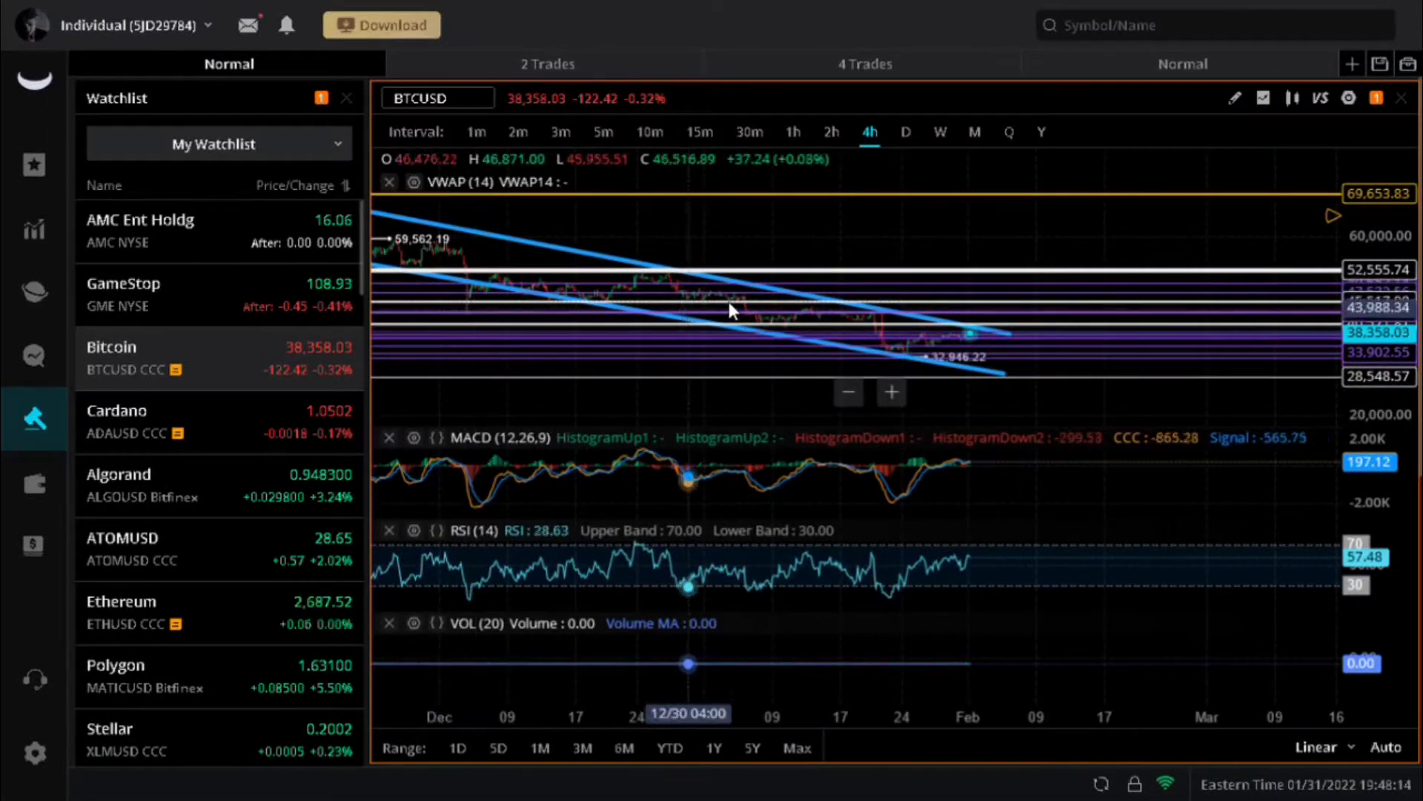
{"action": "scroll", "coordinate": [919, 367], "scroll_direction": "up", "scroll_amount": 1}
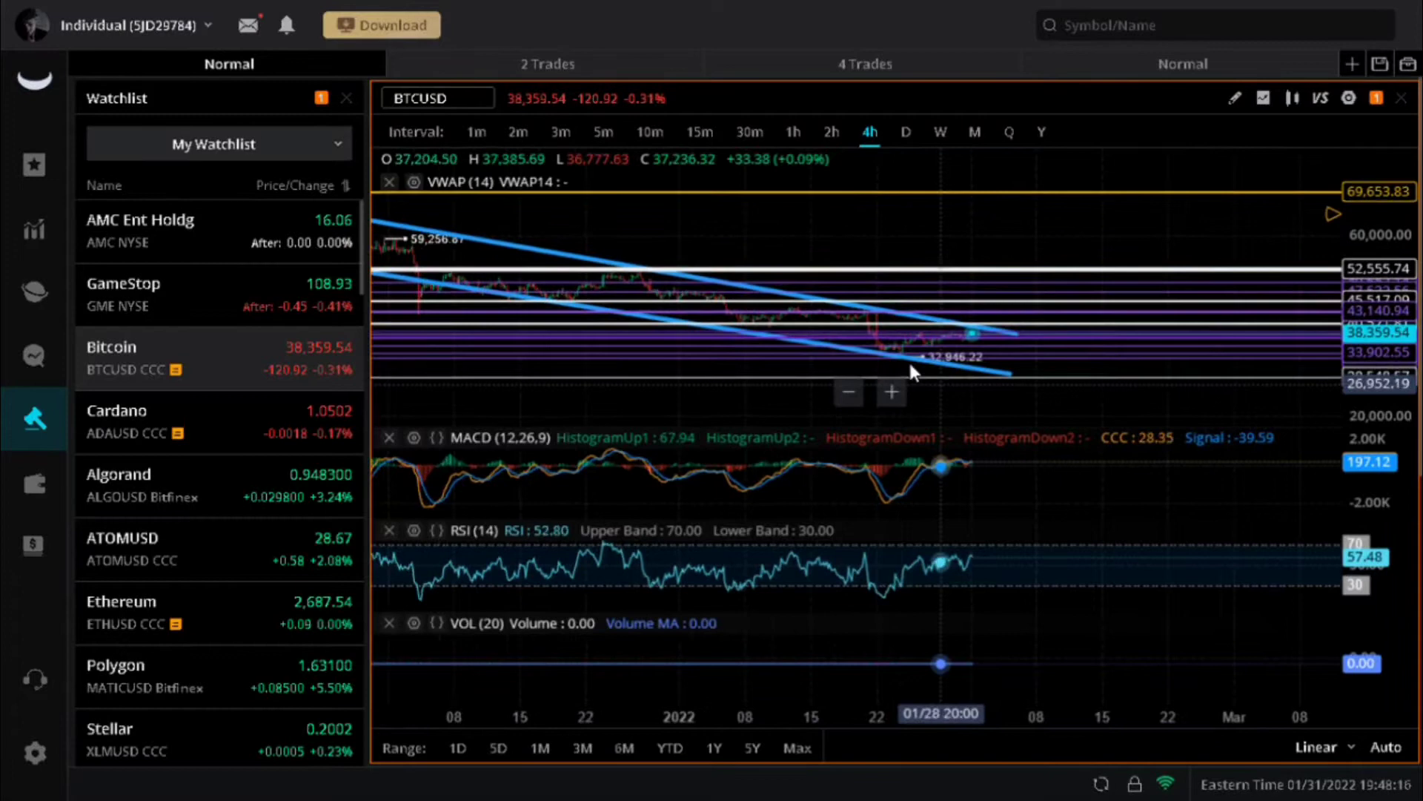
{"action": "scroll", "coordinate": [910, 357], "scroll_direction": "up", "scroll_amount": 3}
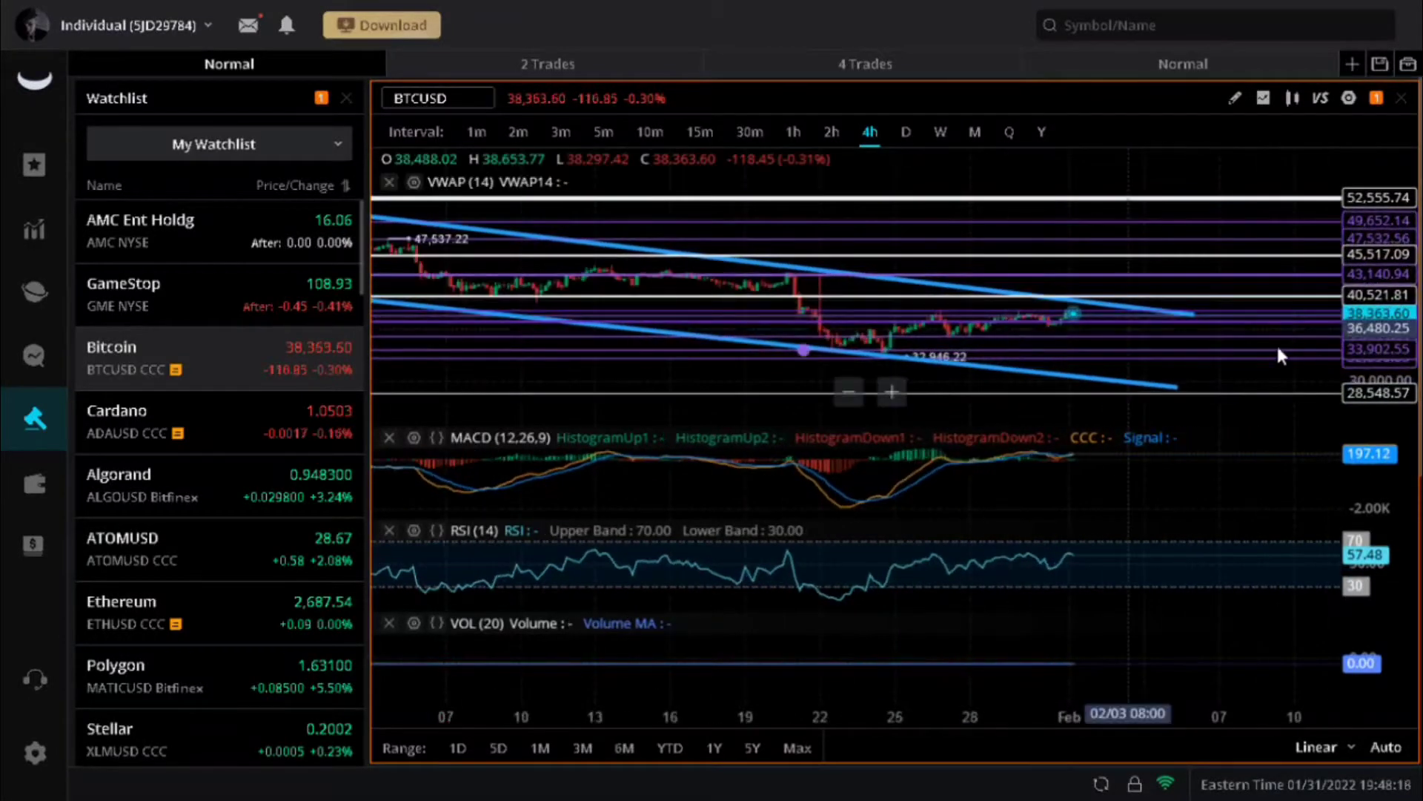
{"action": "left_click_drag", "start_coordinate": [1045, 160], "coordinate": [985, 176]}
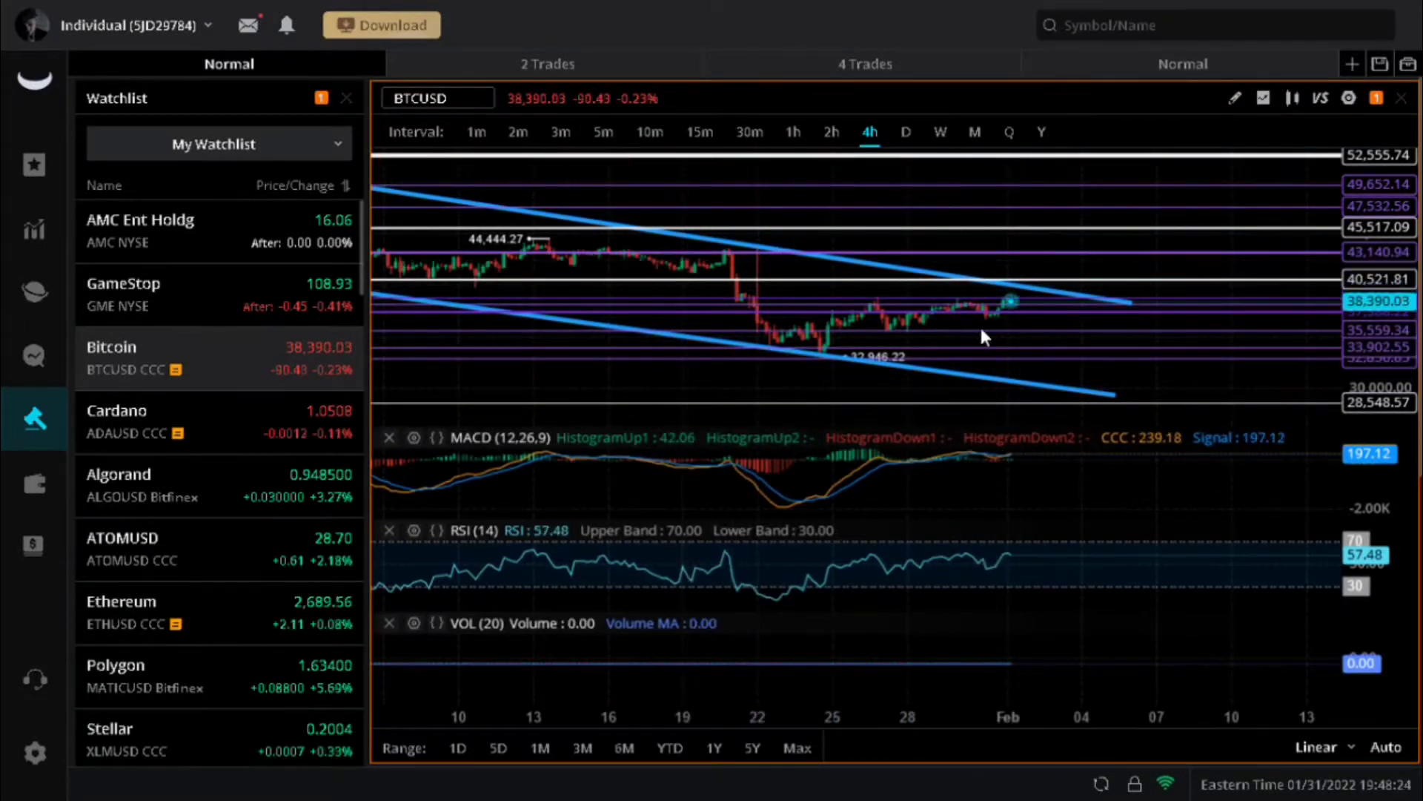
Select and deselect the upper blue trendline, then load the Cardano (ADAUSD) chart
{"action": "left_click", "coordinate": [1017, 285]}
{"action": "left_click", "coordinate": [1023, 295]}
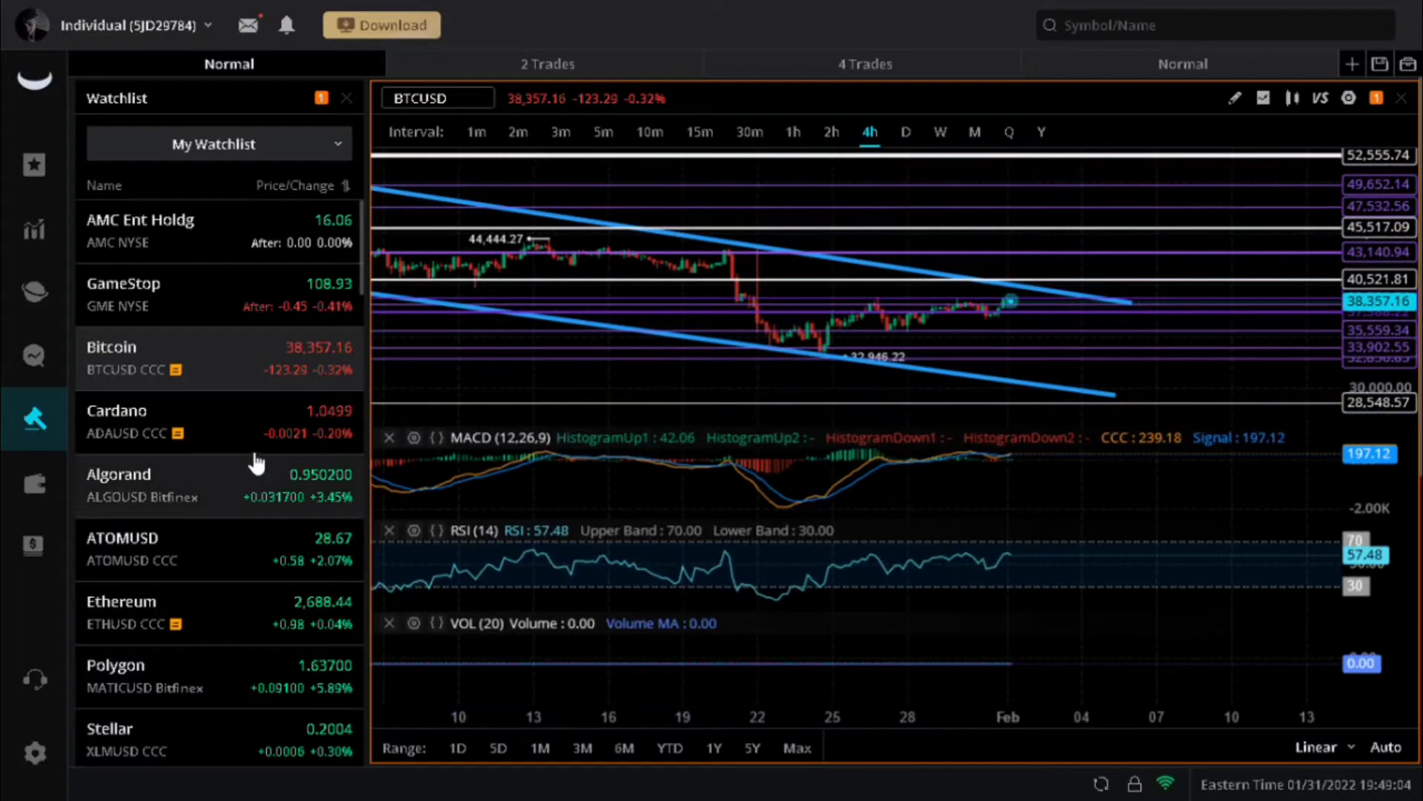
{"action": "left_click", "coordinate": [237, 427]}
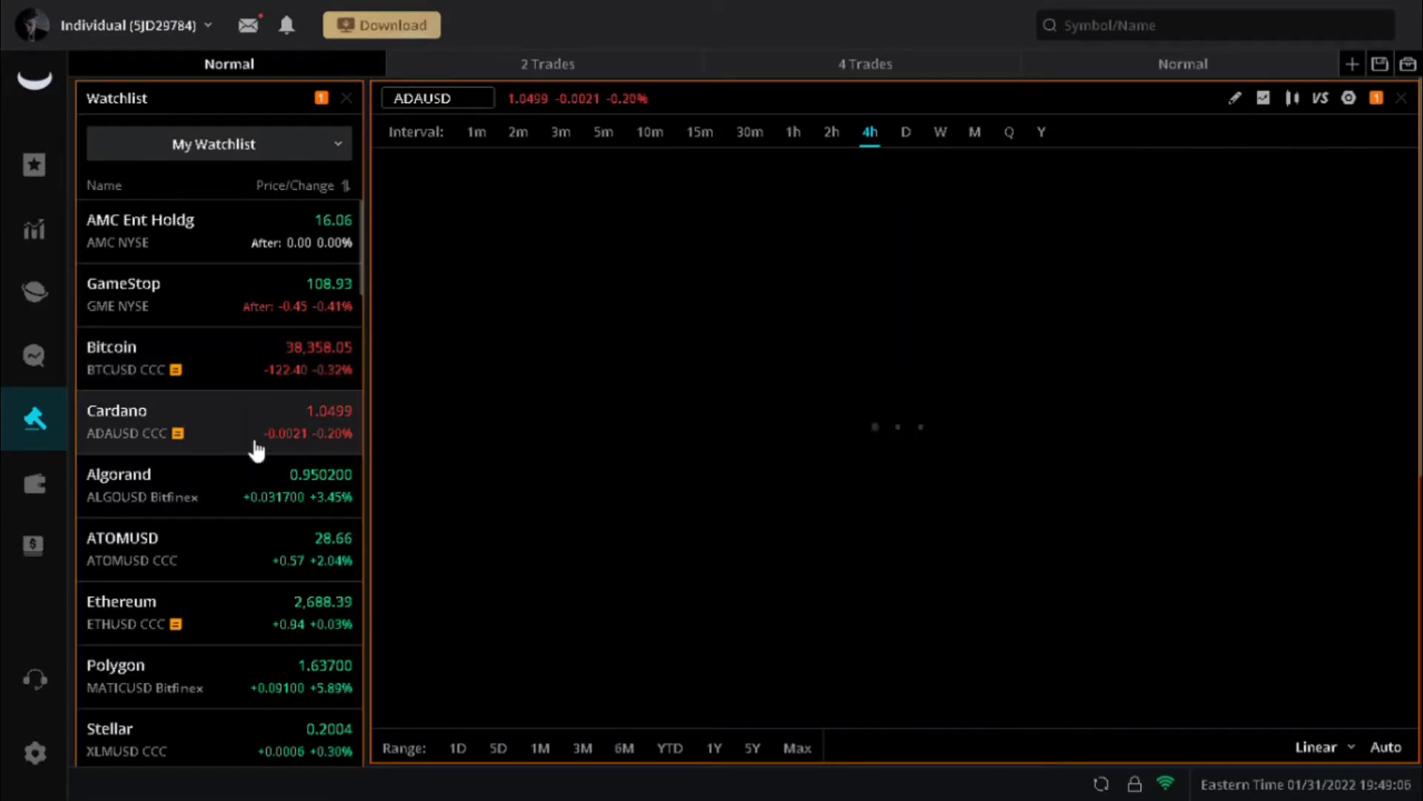
Check the Crypto Fear & Greed Index reading of 26 (Fear), then return to Webull's Cardano chart
{"action": "mouse_move", "coordinate": [413, 22]}
{"action": "left_click", "coordinate": [464, 22]}
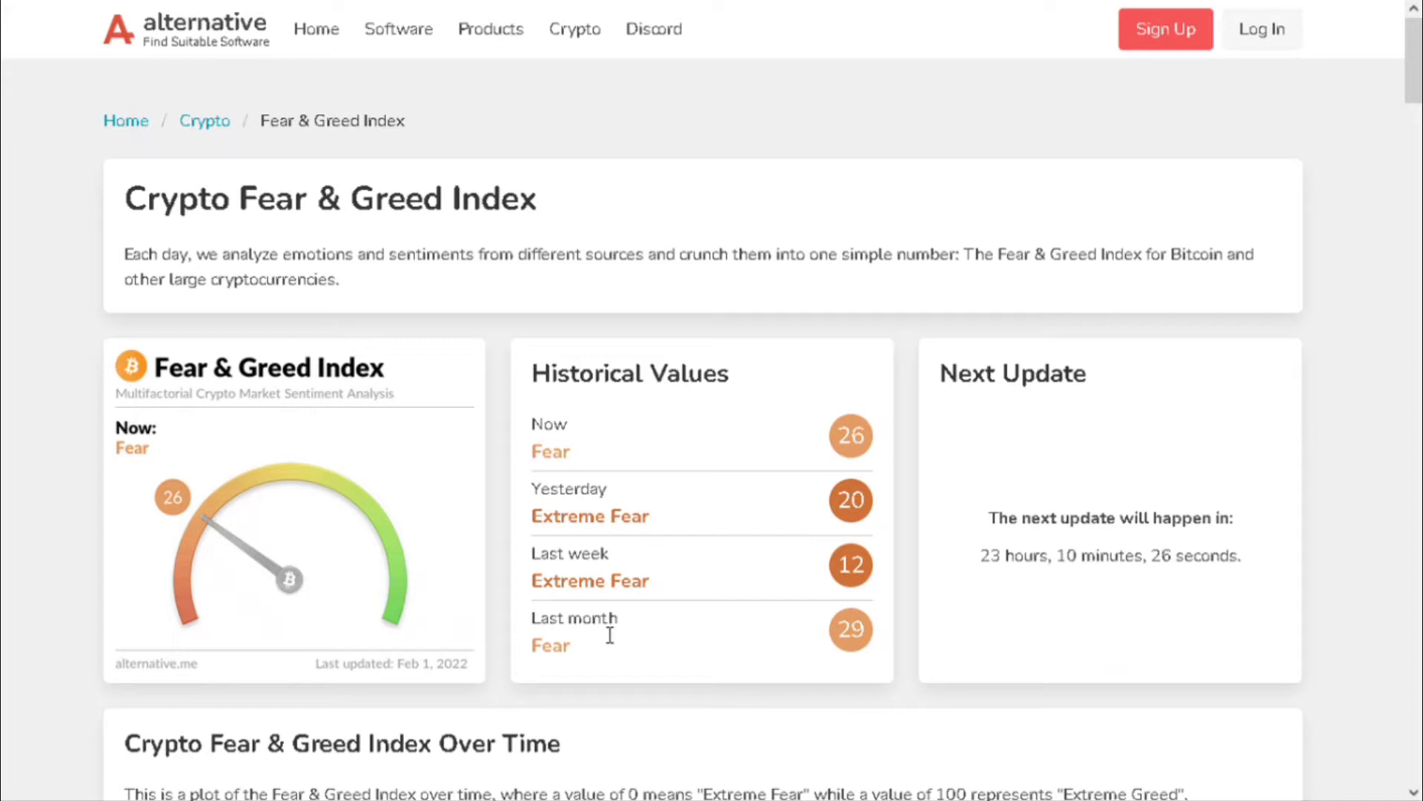
{"action": "mouse_move", "coordinate": [100, 7]}
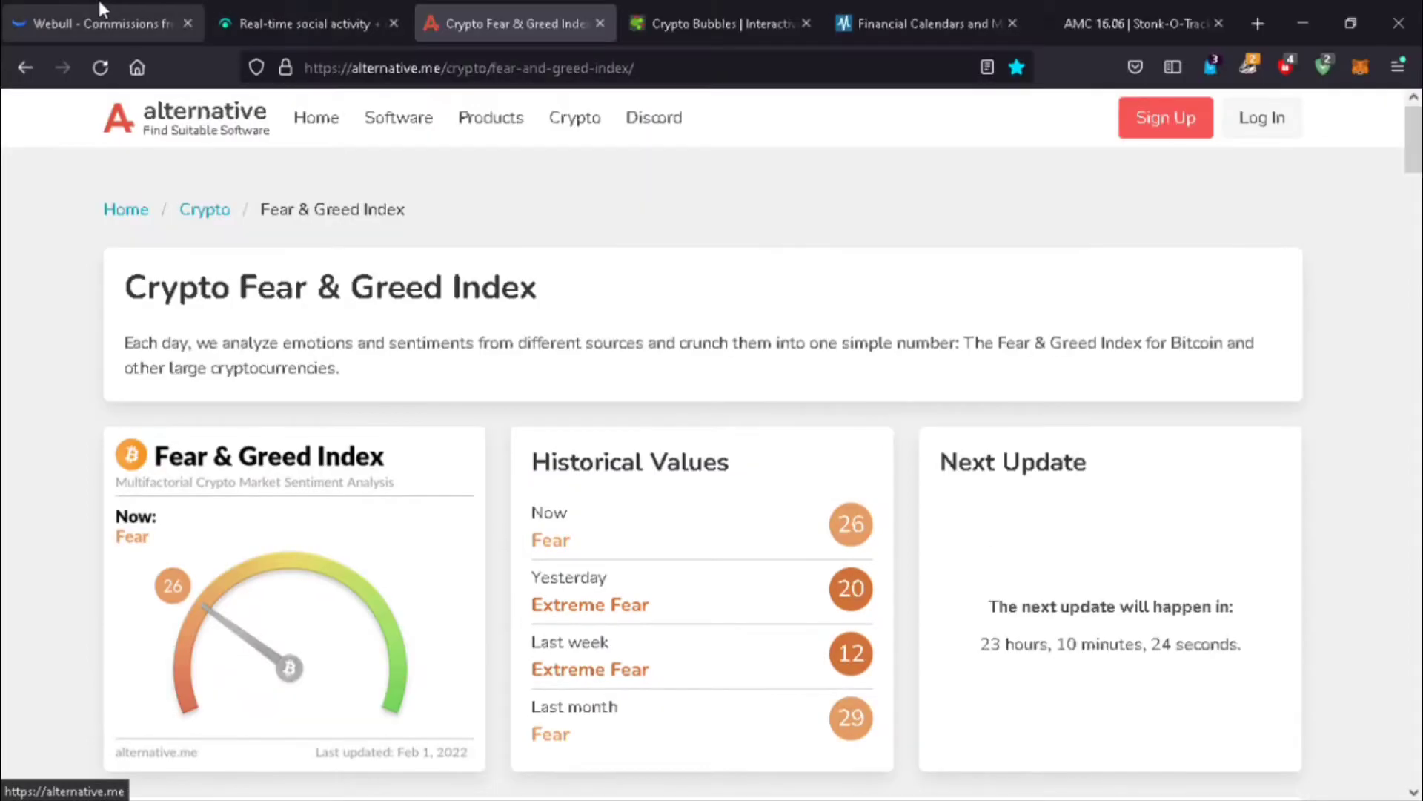
{"action": "left_click", "coordinate": [129, 9]}
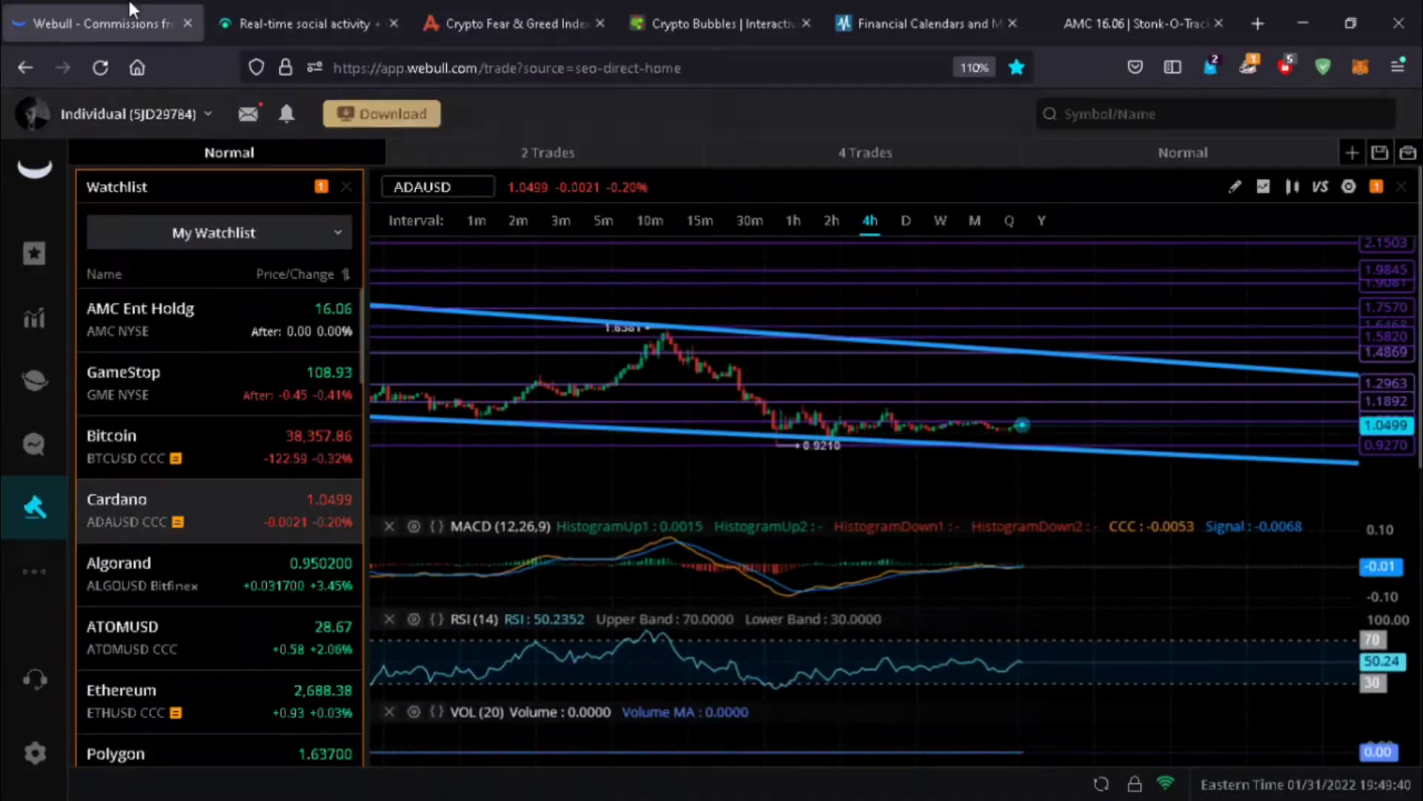
Scroll through LunarCrush's coins ranked by social volume, then return to the Webull Cardano chart
{"action": "left_click", "coordinate": [278, 7]}
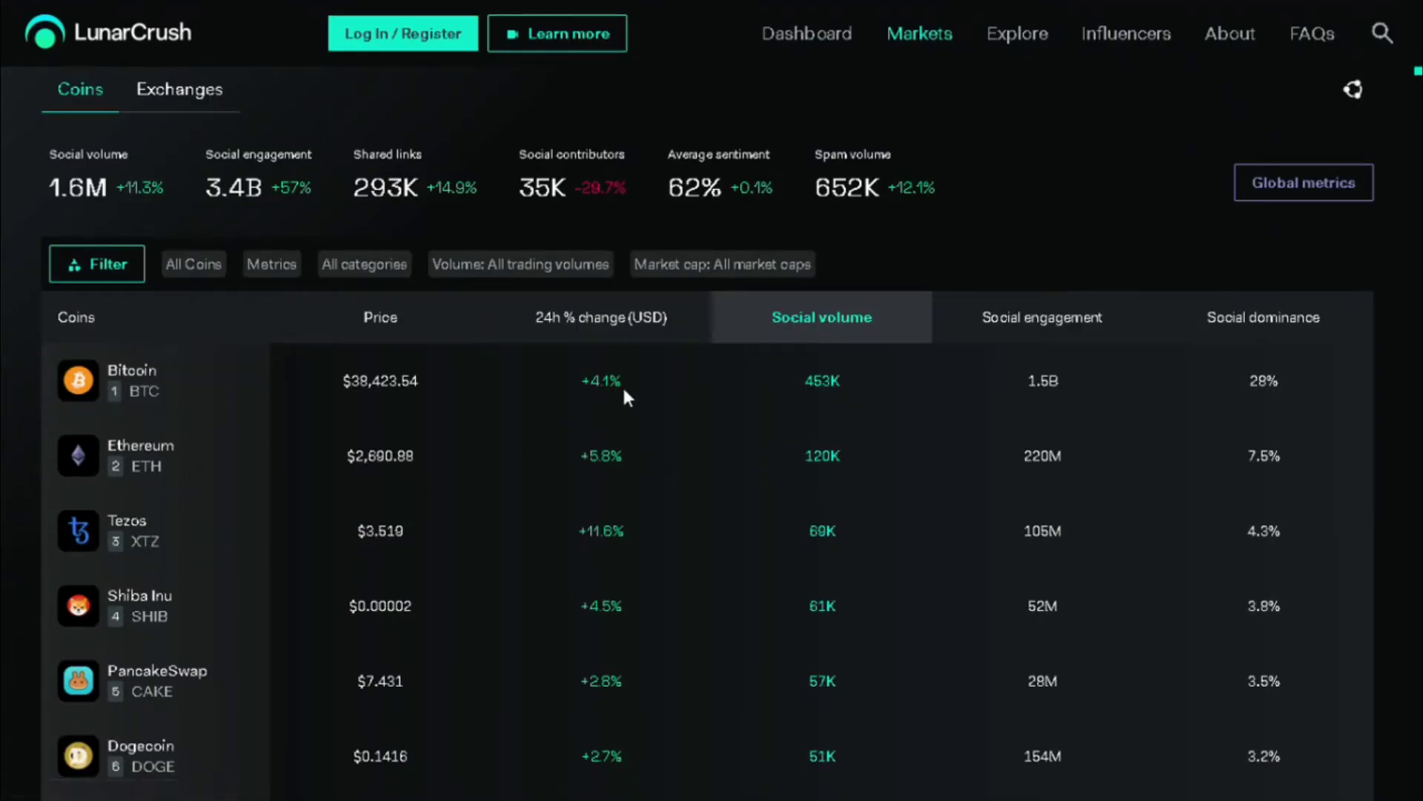
{"action": "scroll", "coordinate": [485, 443], "scroll_direction": "down", "scroll_amount": 2}
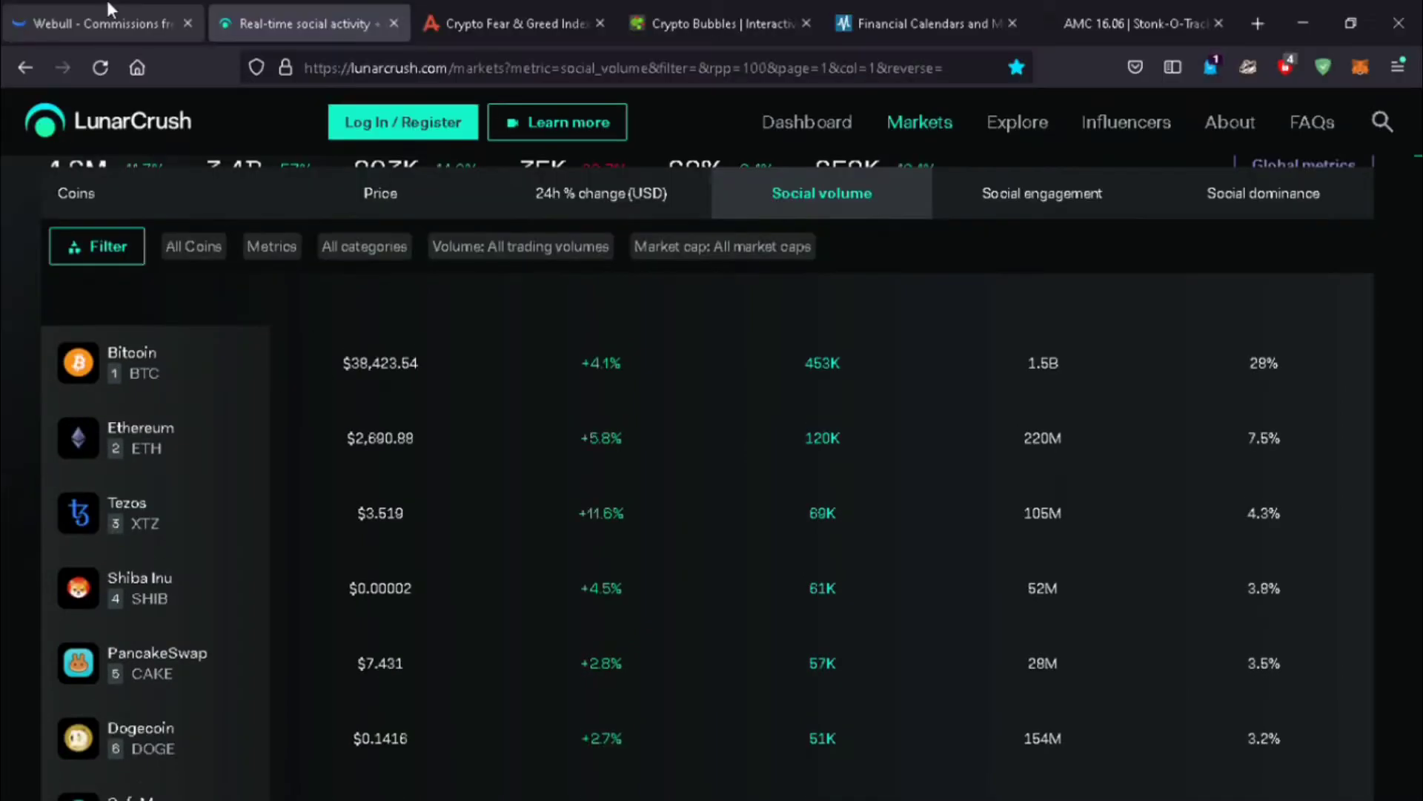
{"action": "left_click", "coordinate": [110, 9]}
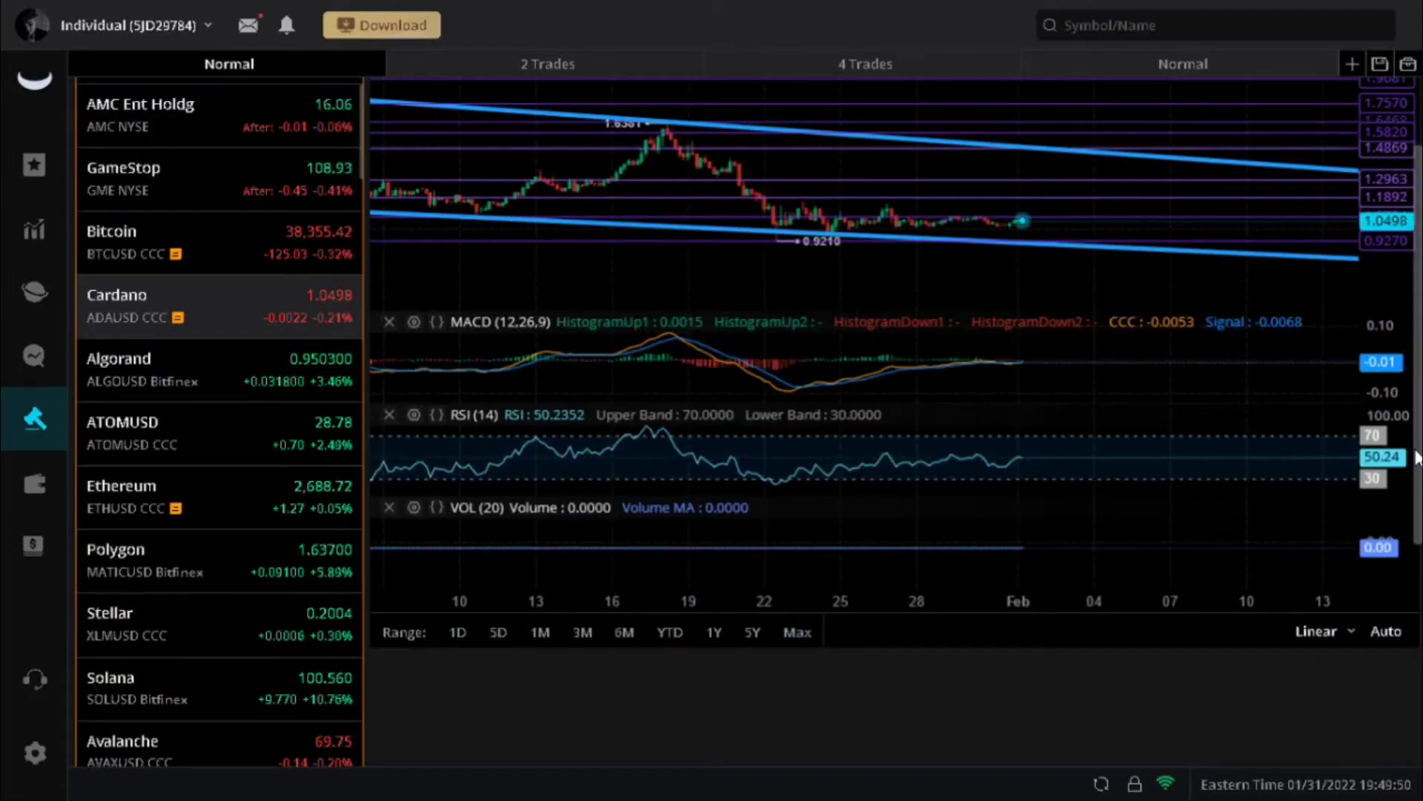
Scroll the watchlist down until the US Dollar Index NYBOT and NASDAQ rows show
{"action": "scroll", "coordinate": [1418, 456], "scroll_direction": "up", "scroll_amount": 2}
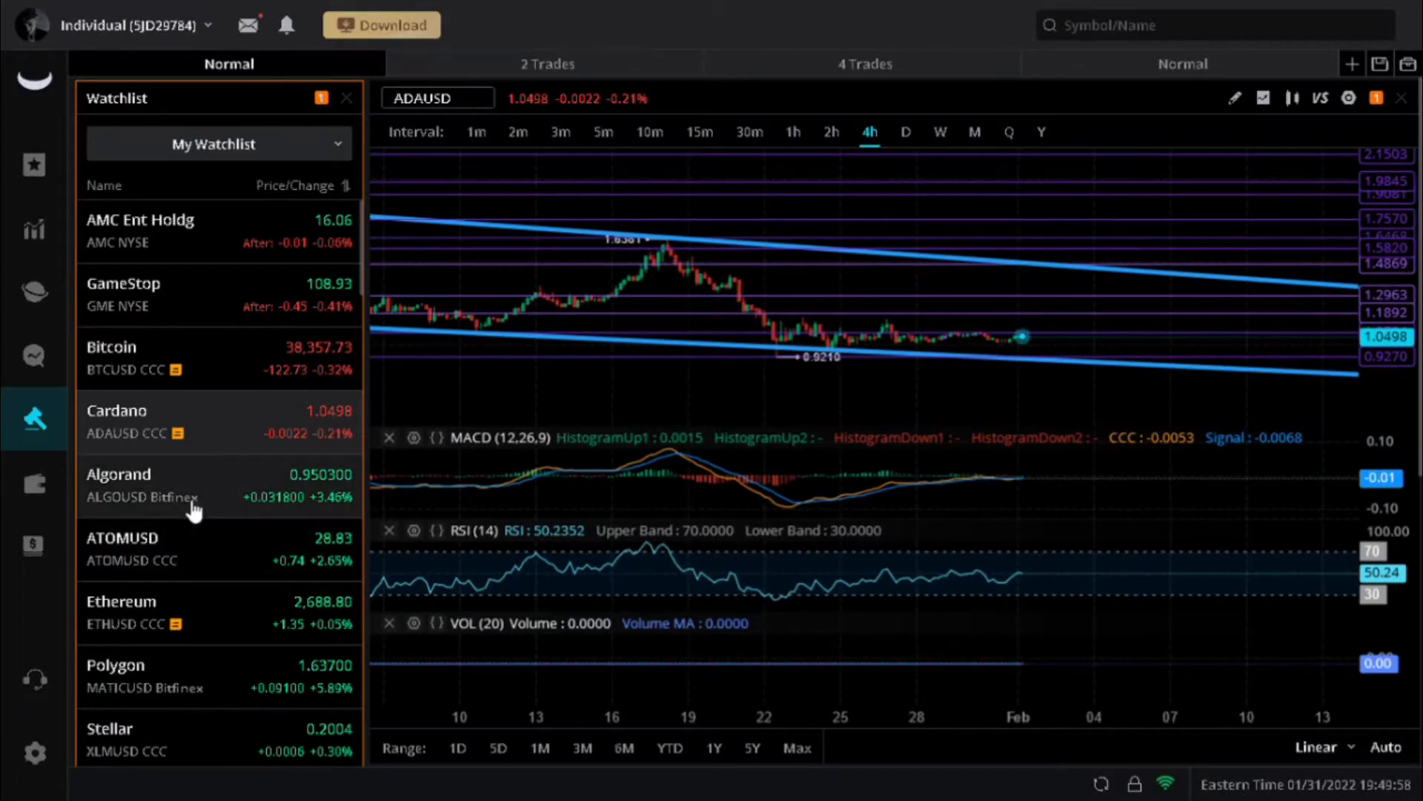
{"action": "scroll", "coordinate": [273, 541], "scroll_direction": "down", "scroll_amount": 3}
{"action": "scroll", "coordinate": [276, 550], "scroll_direction": "down", "scroll_amount": 12}
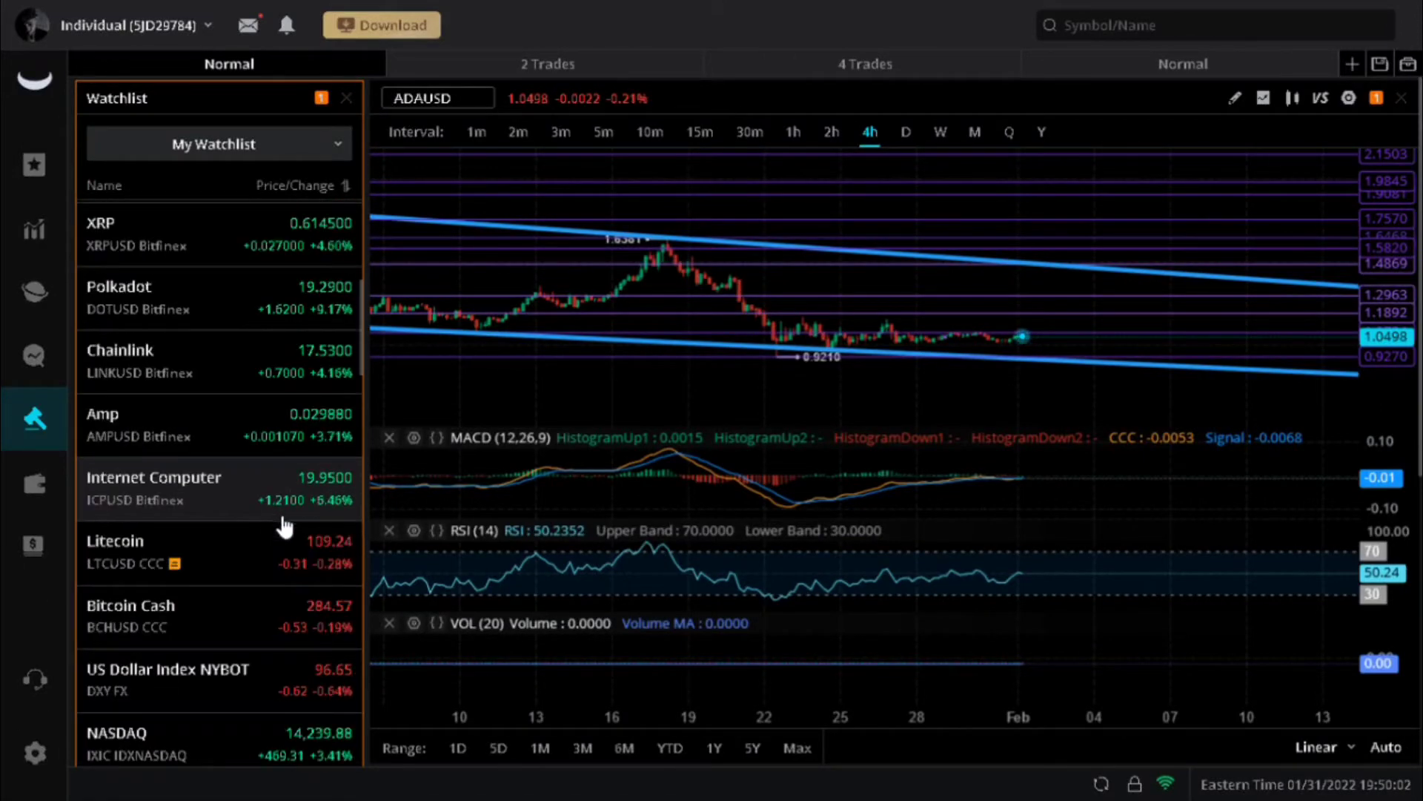
{"action": "scroll", "coordinate": [284, 528], "scroll_direction": "down", "scroll_amount": 1}
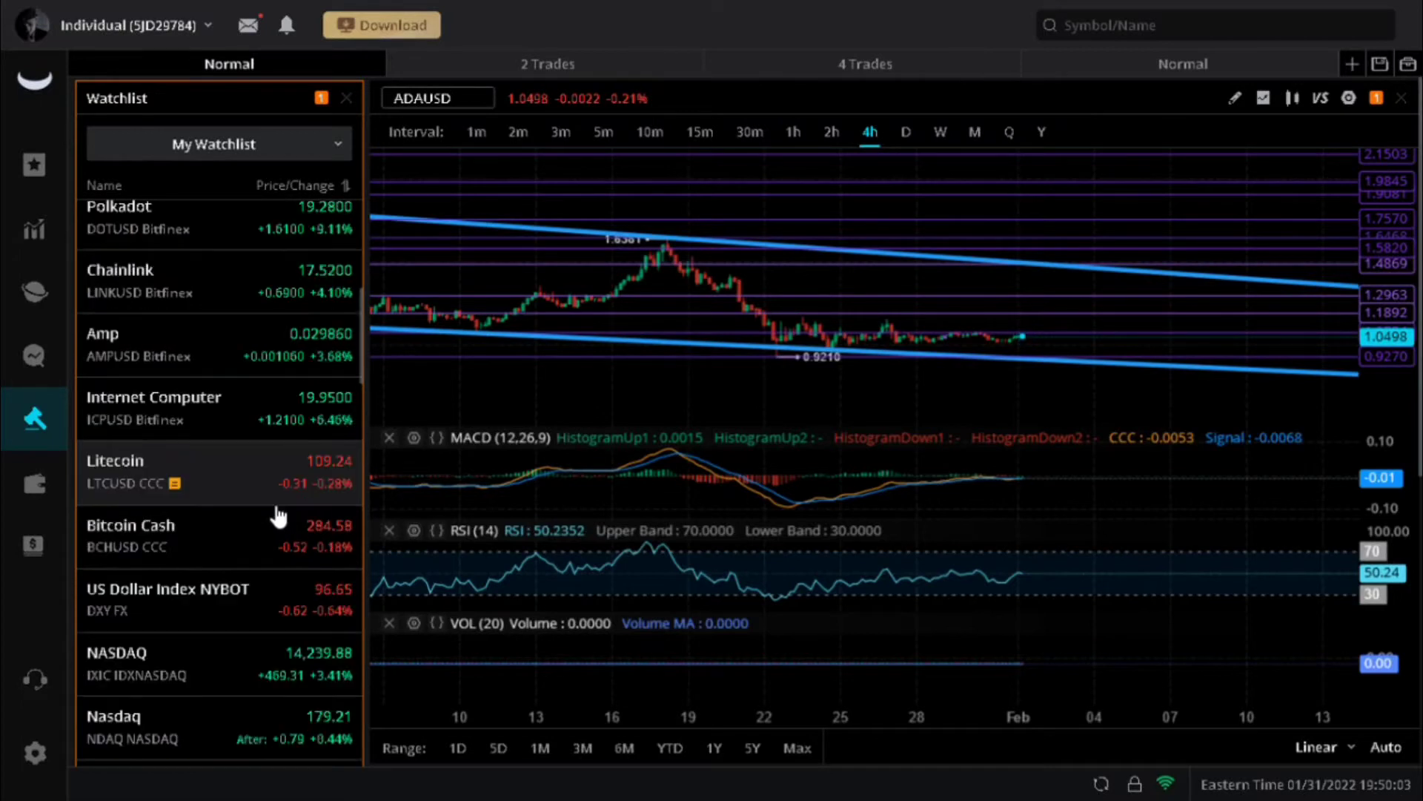
View the DXY and NASDAQ 4h charts, then open SPY at 449.91, up 1.80%
{"action": "left_click", "coordinate": [301, 633]}
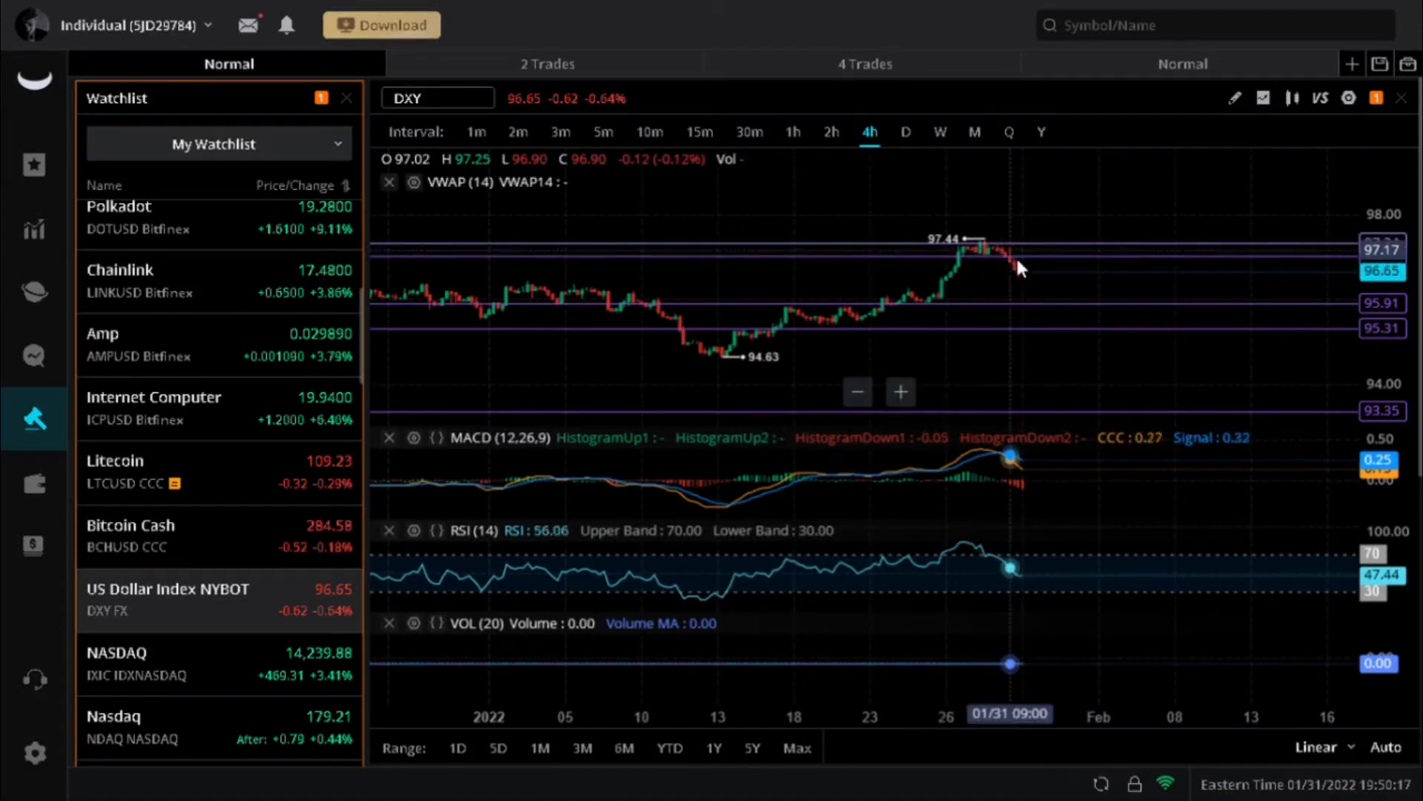
{"action": "left_click", "coordinate": [274, 652]}
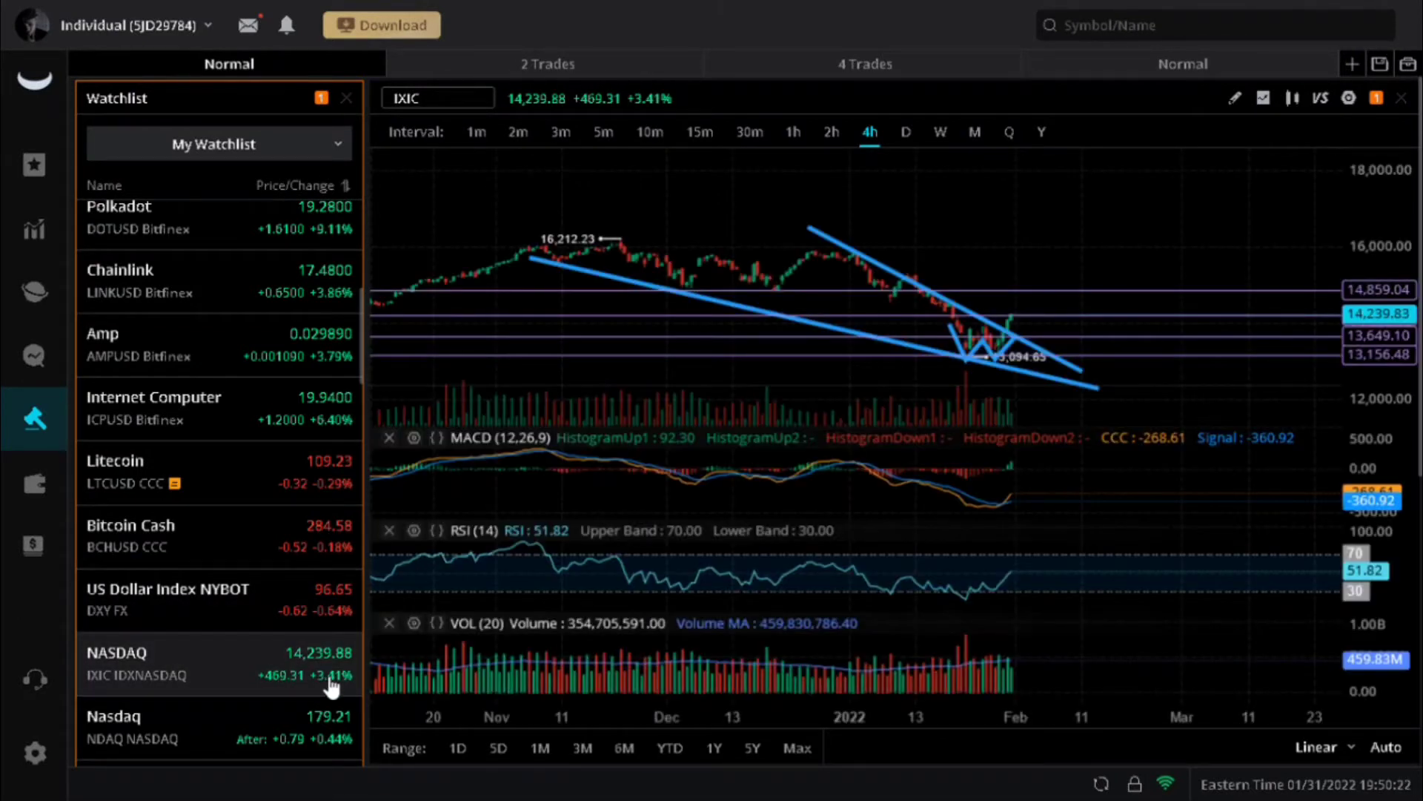
{"action": "scroll", "coordinate": [274, 627], "scroll_direction": "down", "scroll_amount": 1}
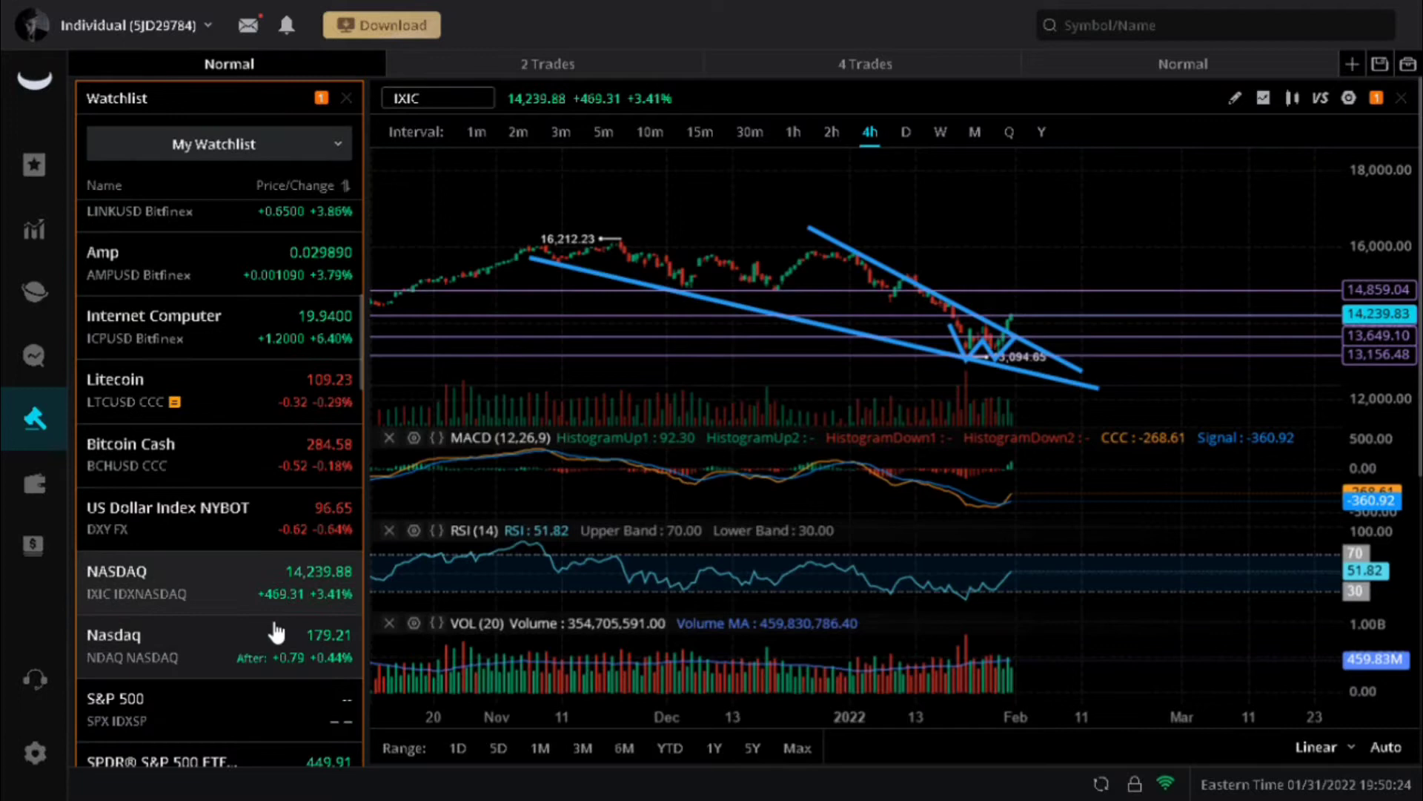
{"action": "scroll", "coordinate": [310, 724], "scroll_direction": "down", "scroll_amount": 1}
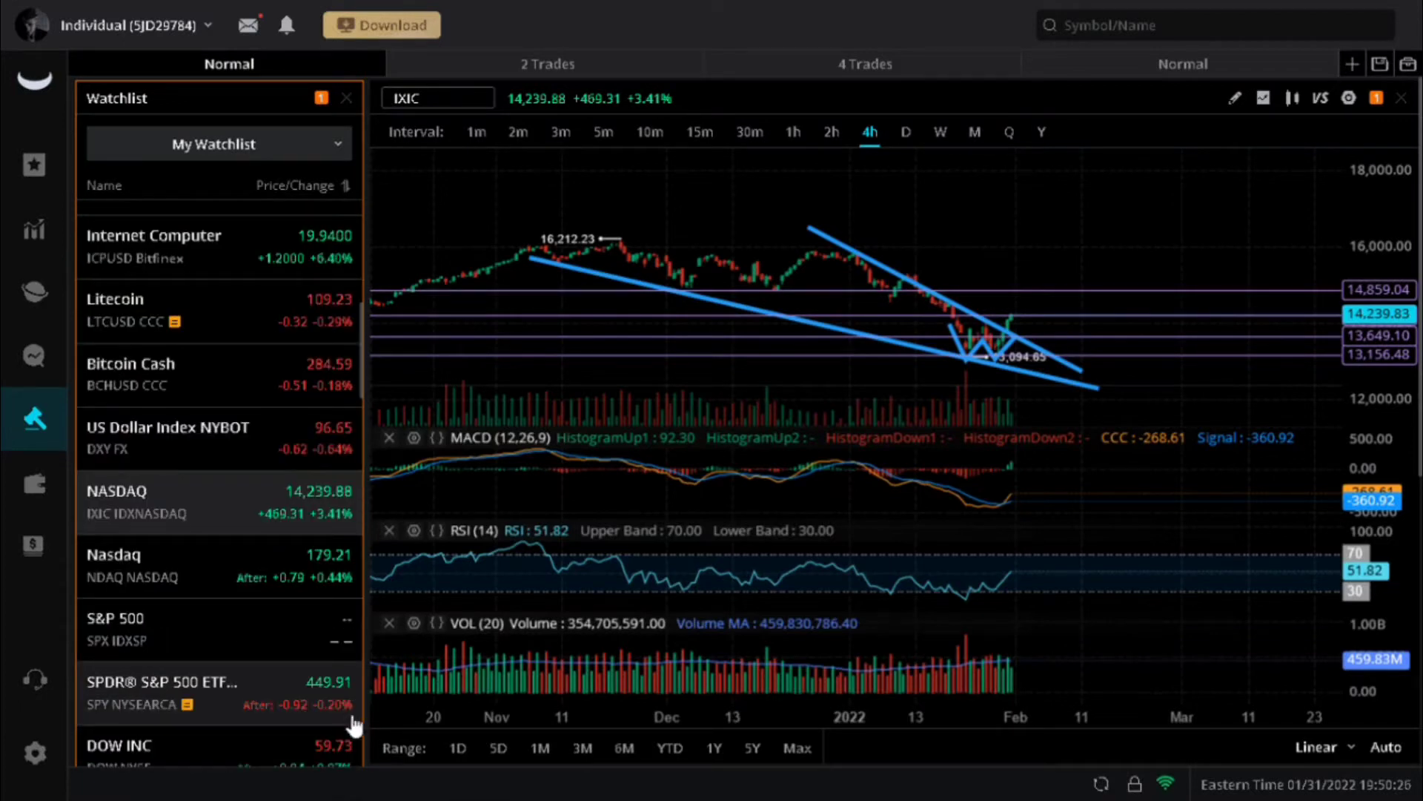
{"action": "left_click", "coordinate": [315, 709]}
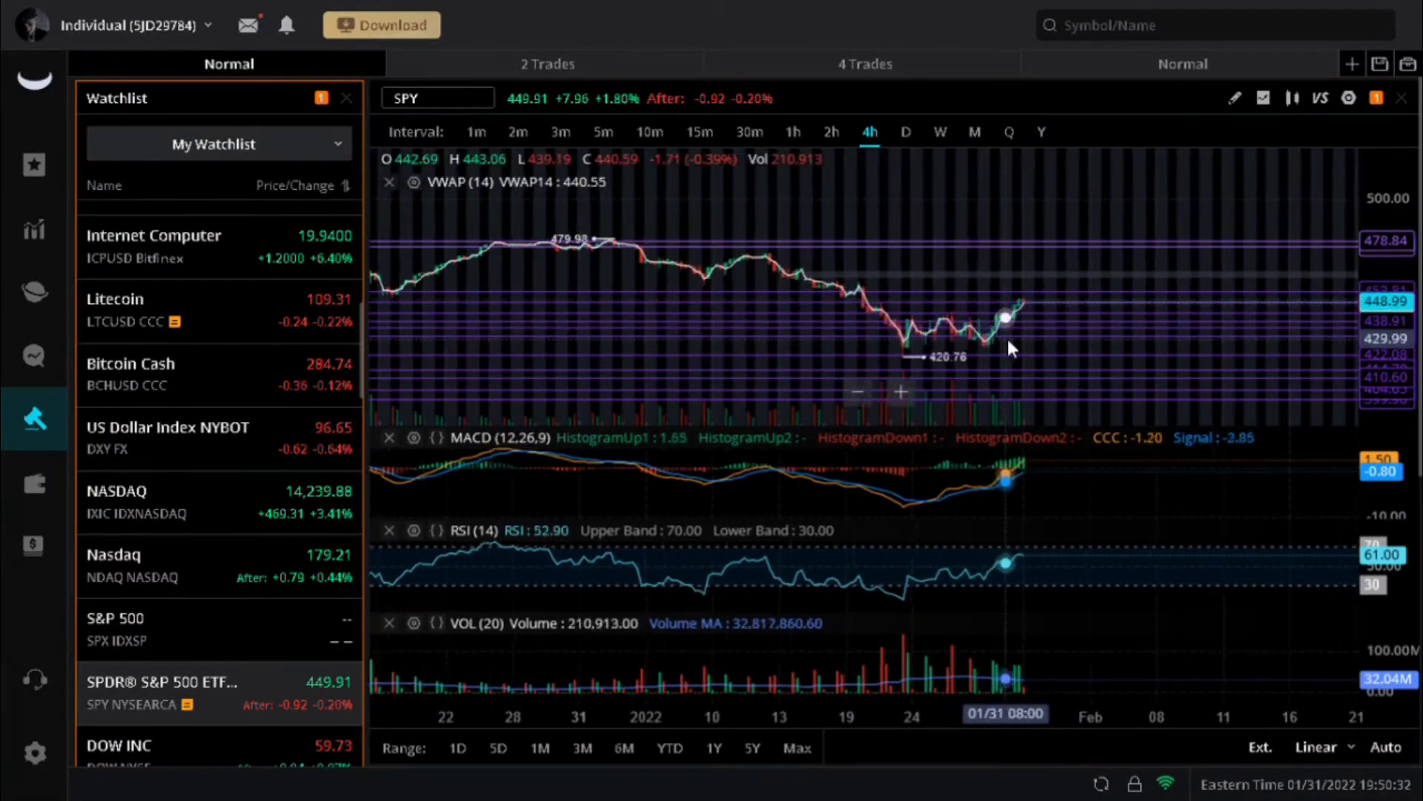
{"action": "scroll", "coordinate": [1007, 336], "scroll_direction": "up", "scroll_amount": 5}
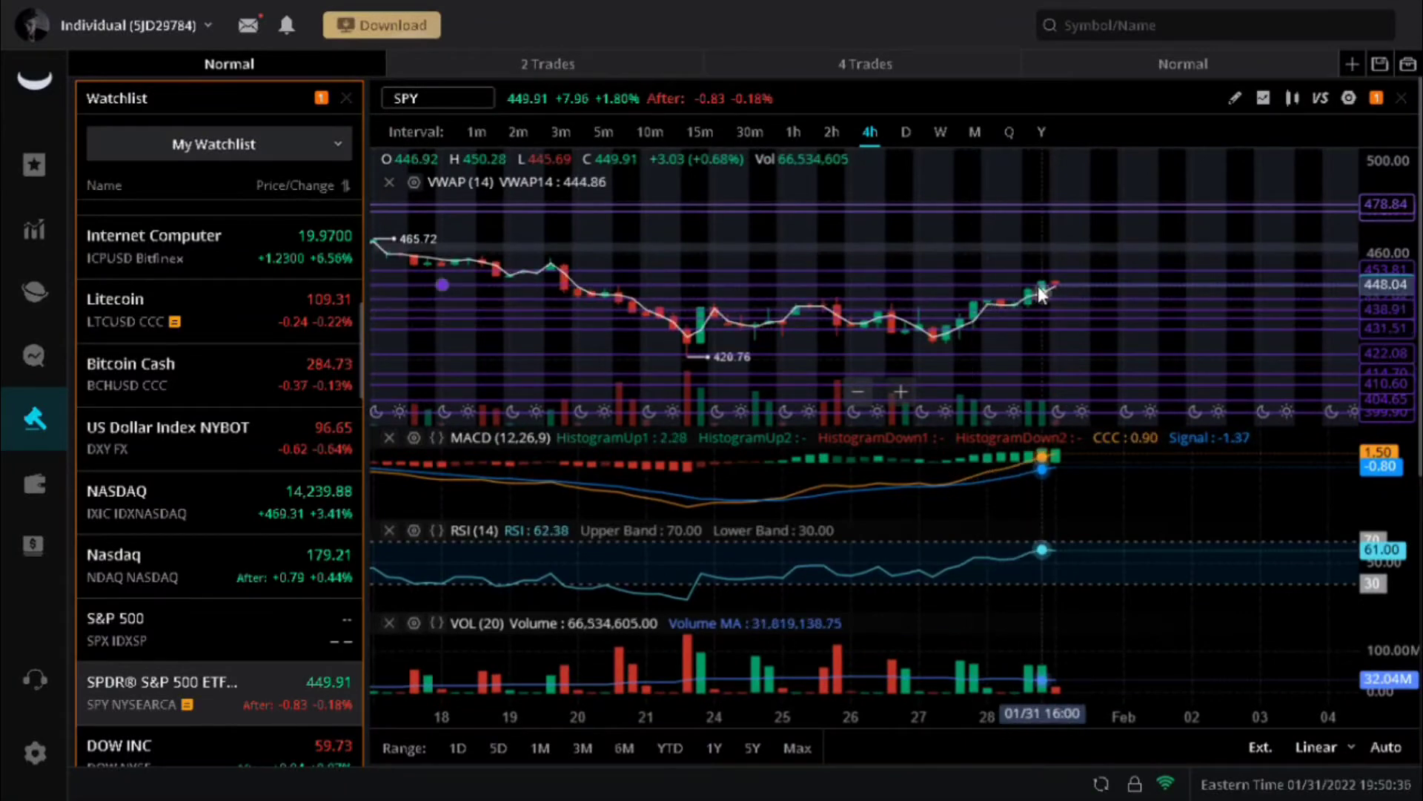
{"action": "scroll", "coordinate": [864, 288], "scroll_direction": "down", "scroll_amount": 5}
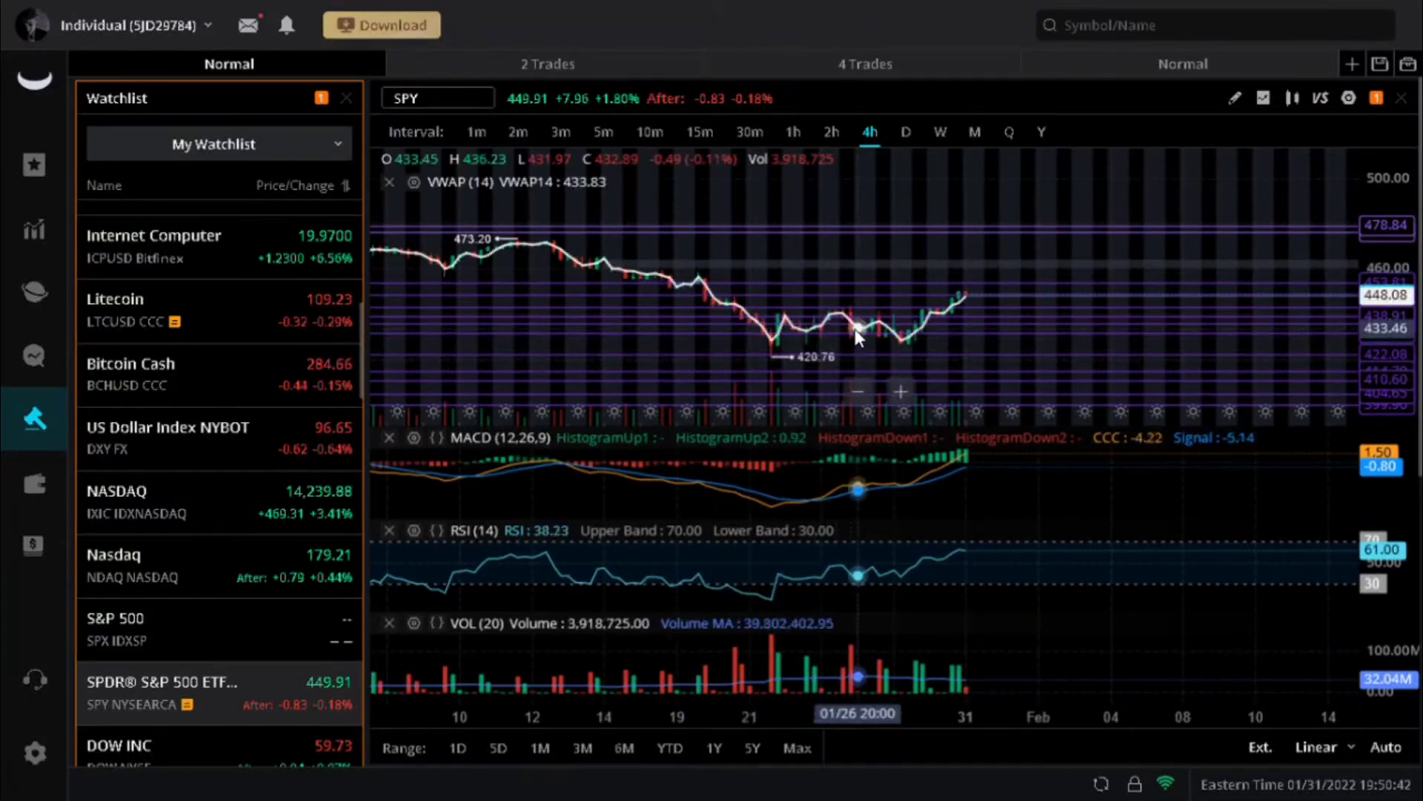
{"action": "scroll", "coordinate": [949, 296], "scroll_direction": "down", "scroll_amount": 3}
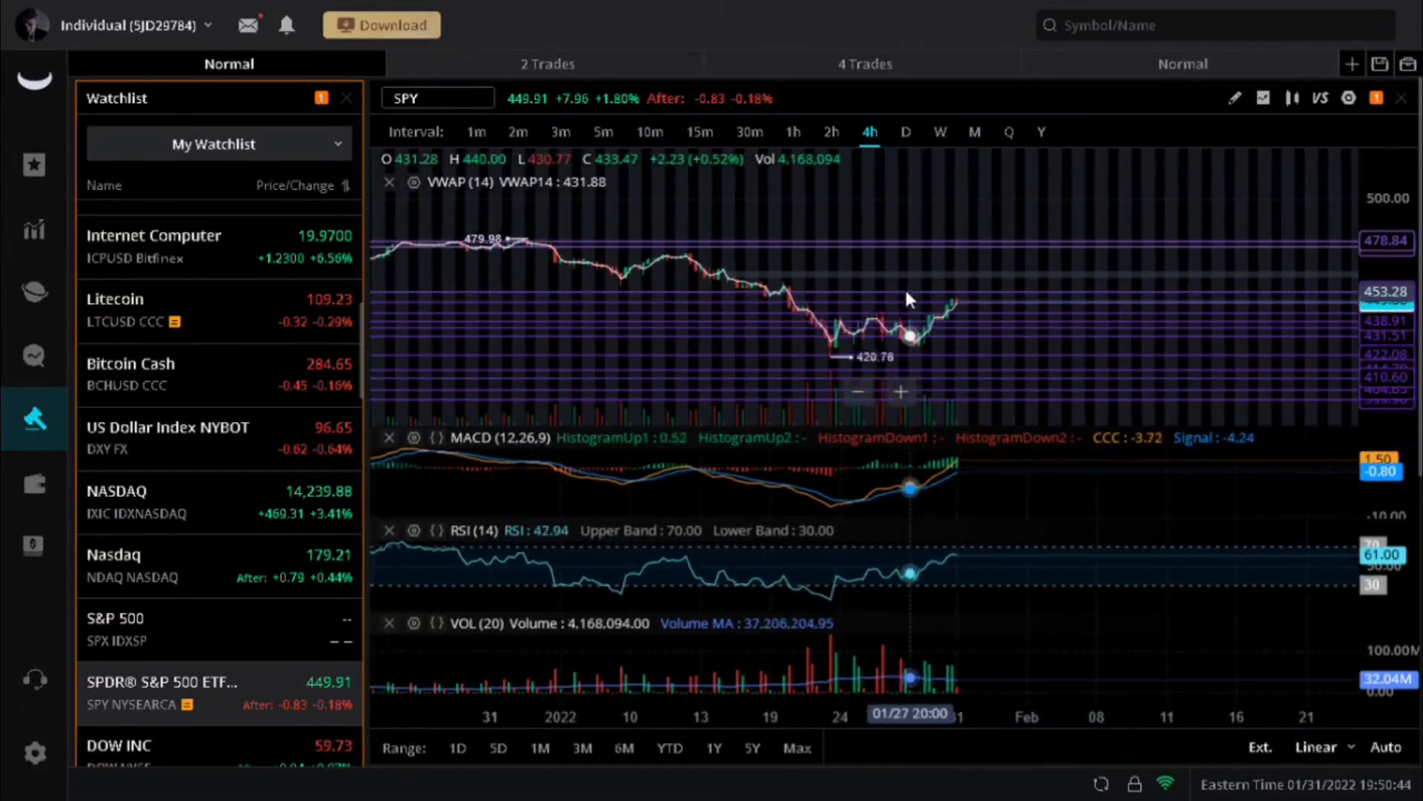
{"action": "scroll", "coordinate": [919, 302], "scroll_direction": "down", "scroll_amount": 2}
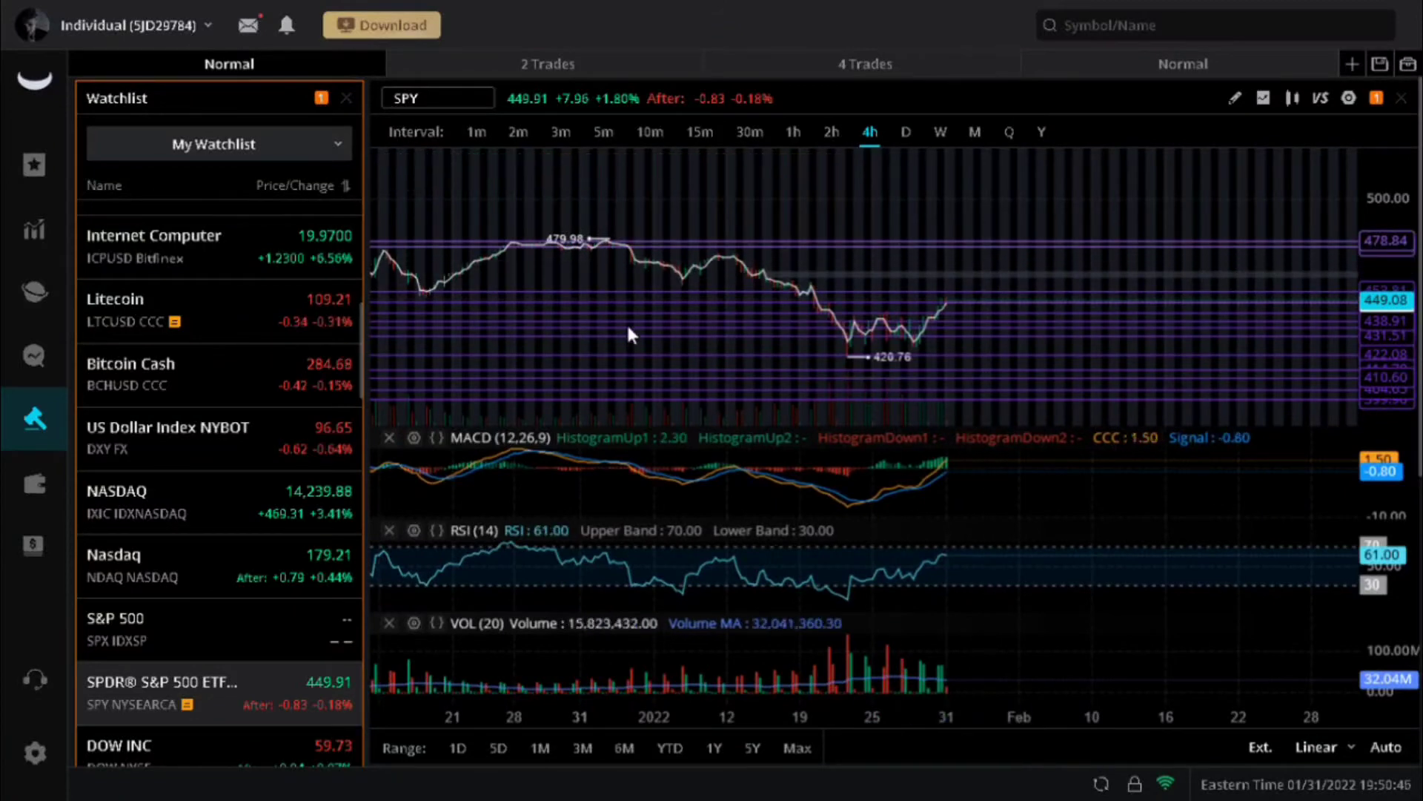
{"action": "scroll", "coordinate": [599, 270], "scroll_direction": "down", "scroll_amount": 3}
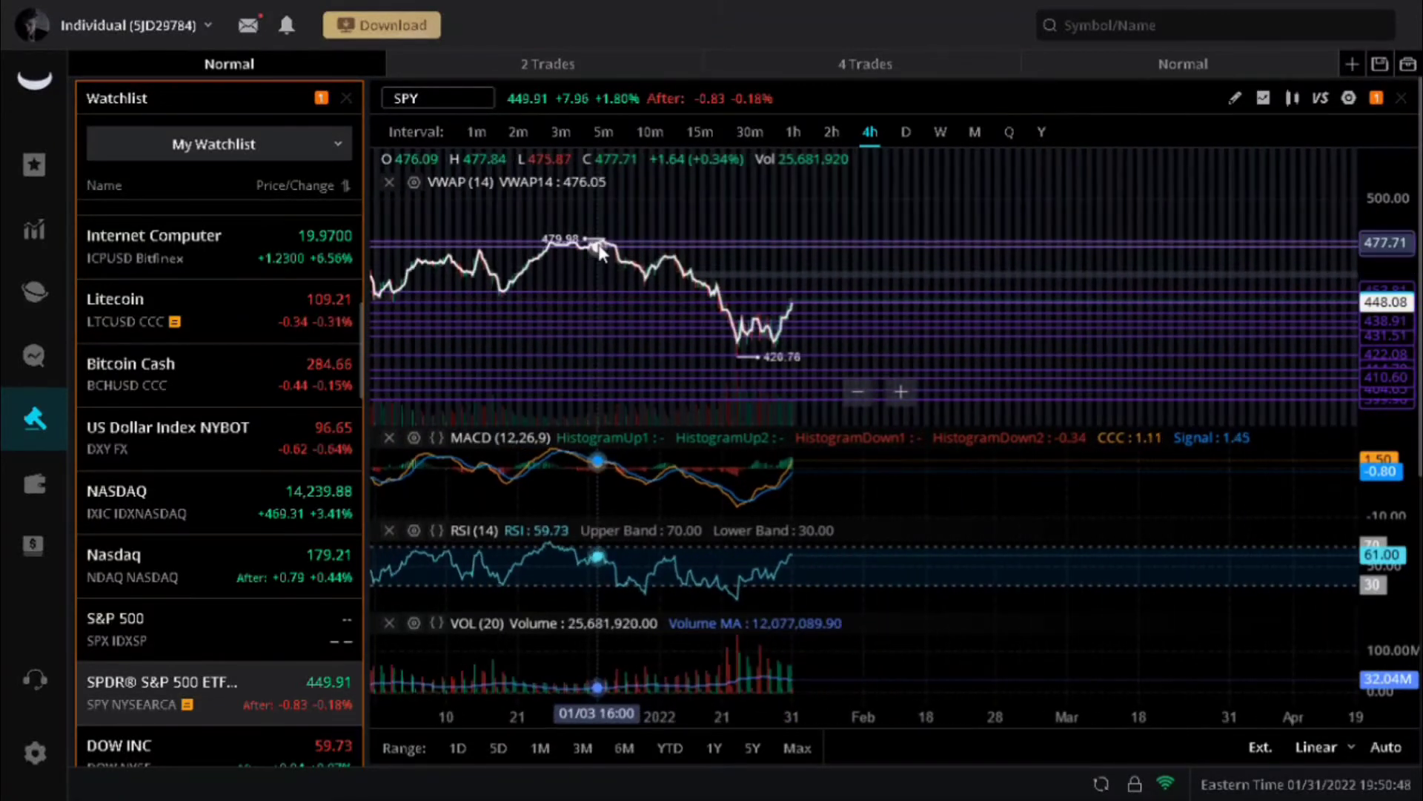
{"action": "scroll", "coordinate": [311, 378], "scroll_direction": "up", "scroll_amount": 10}
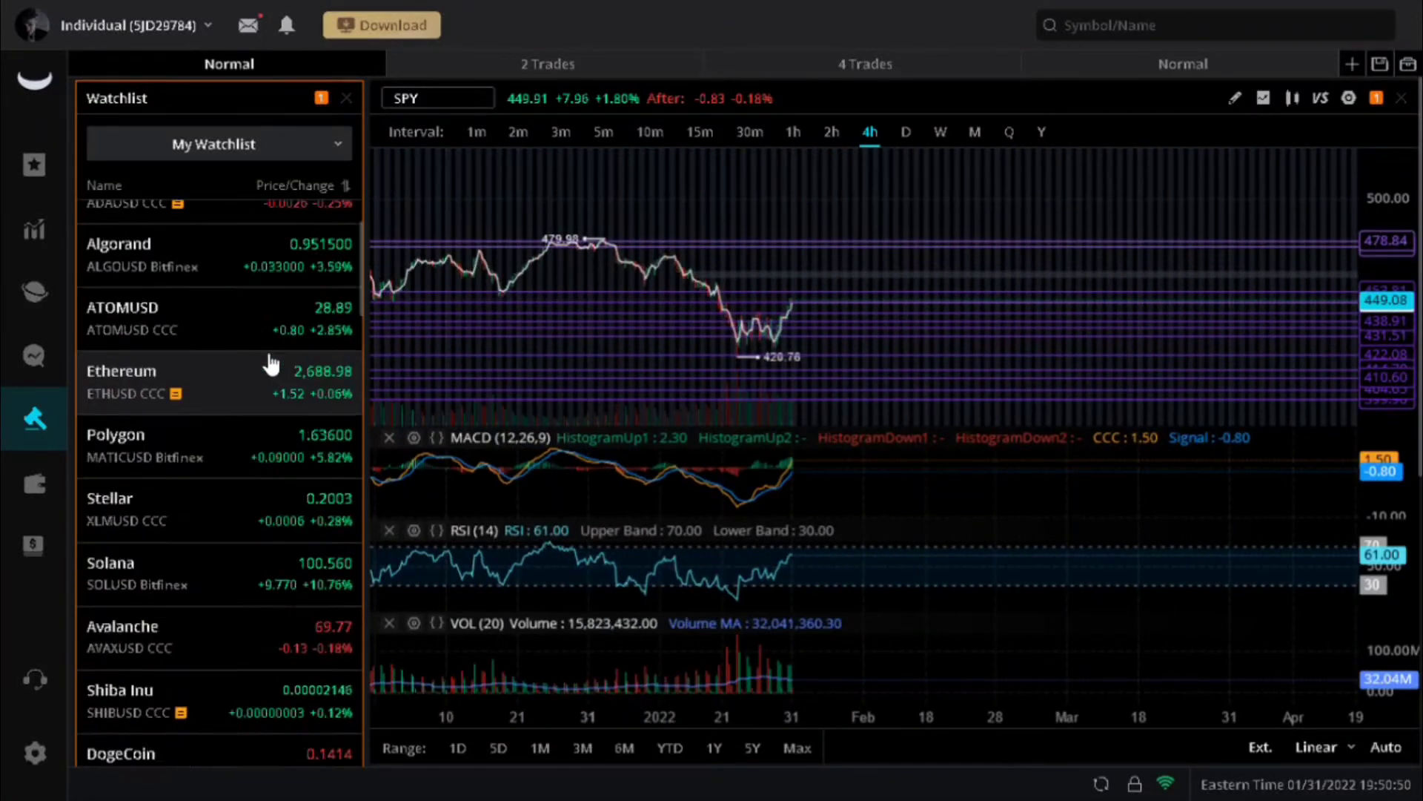
{"action": "scroll", "coordinate": [271, 363], "scroll_direction": "up", "scroll_amount": 3}
Zoom through the AMC 4h chart's double-bottom trend lines, then load Cardano (ADAUSD) at 1.0481
{"action": "left_click", "coordinate": [245, 252]}
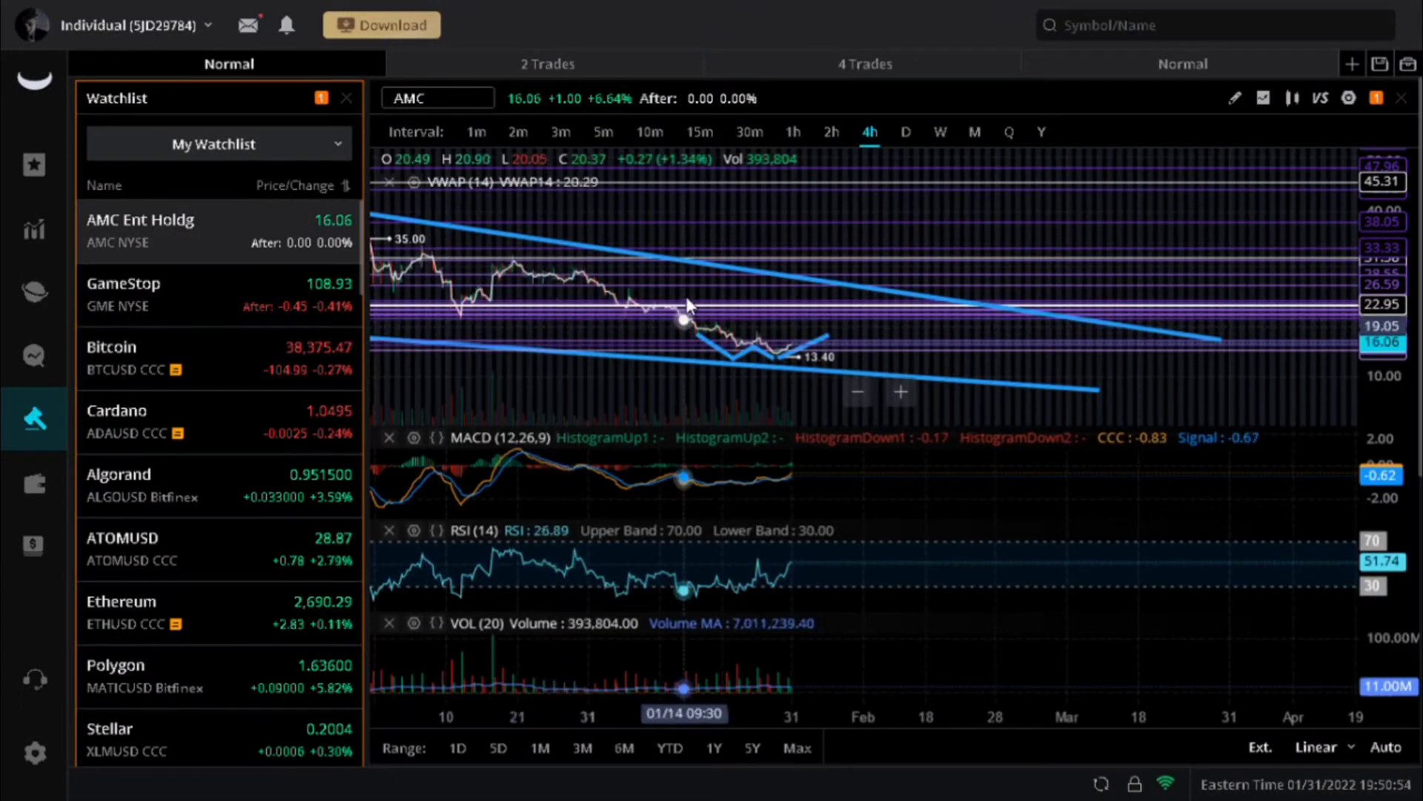
{"action": "scroll", "coordinate": [733, 378], "scroll_direction": "up", "scroll_amount": 2}
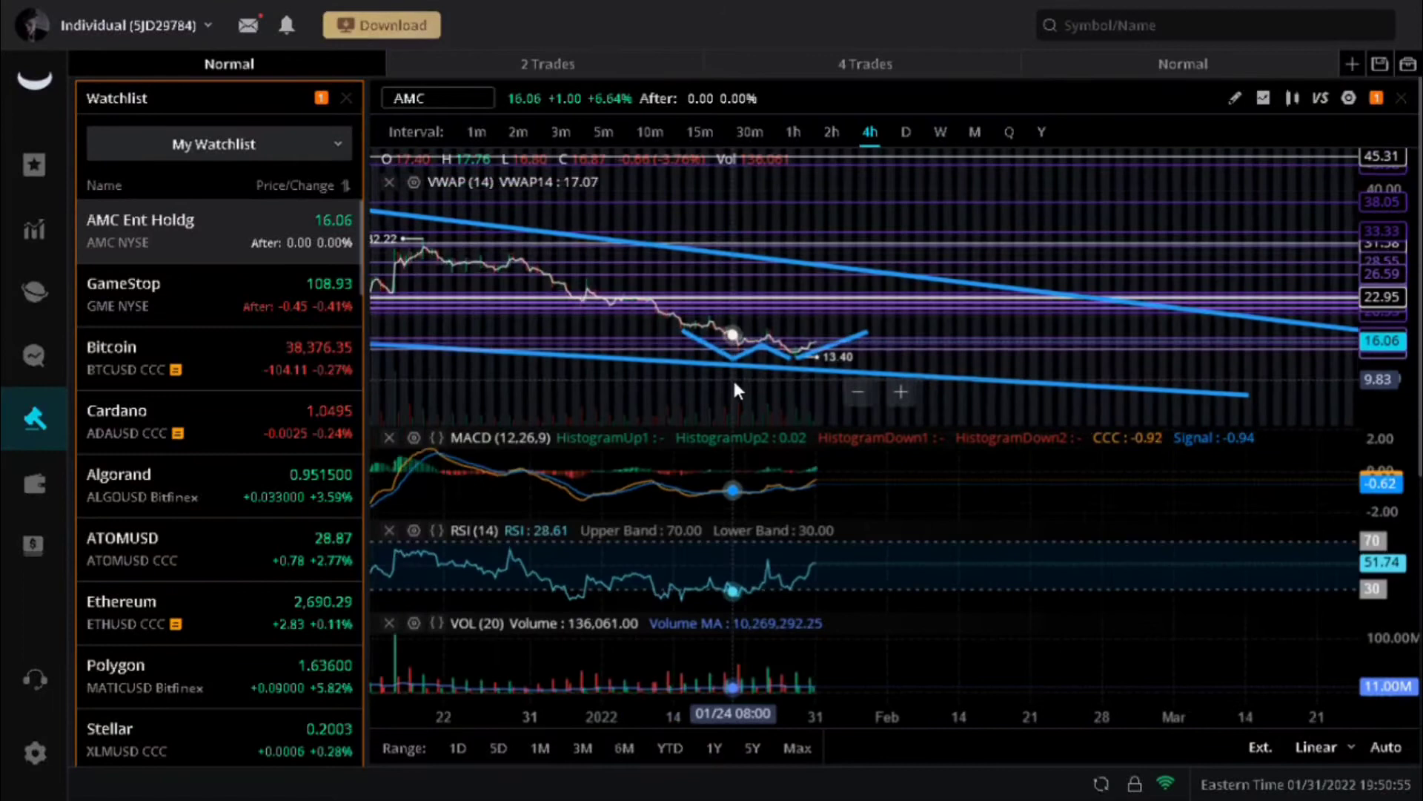
{"action": "scroll", "coordinate": [816, 365], "scroll_direction": "up", "scroll_amount": 4}
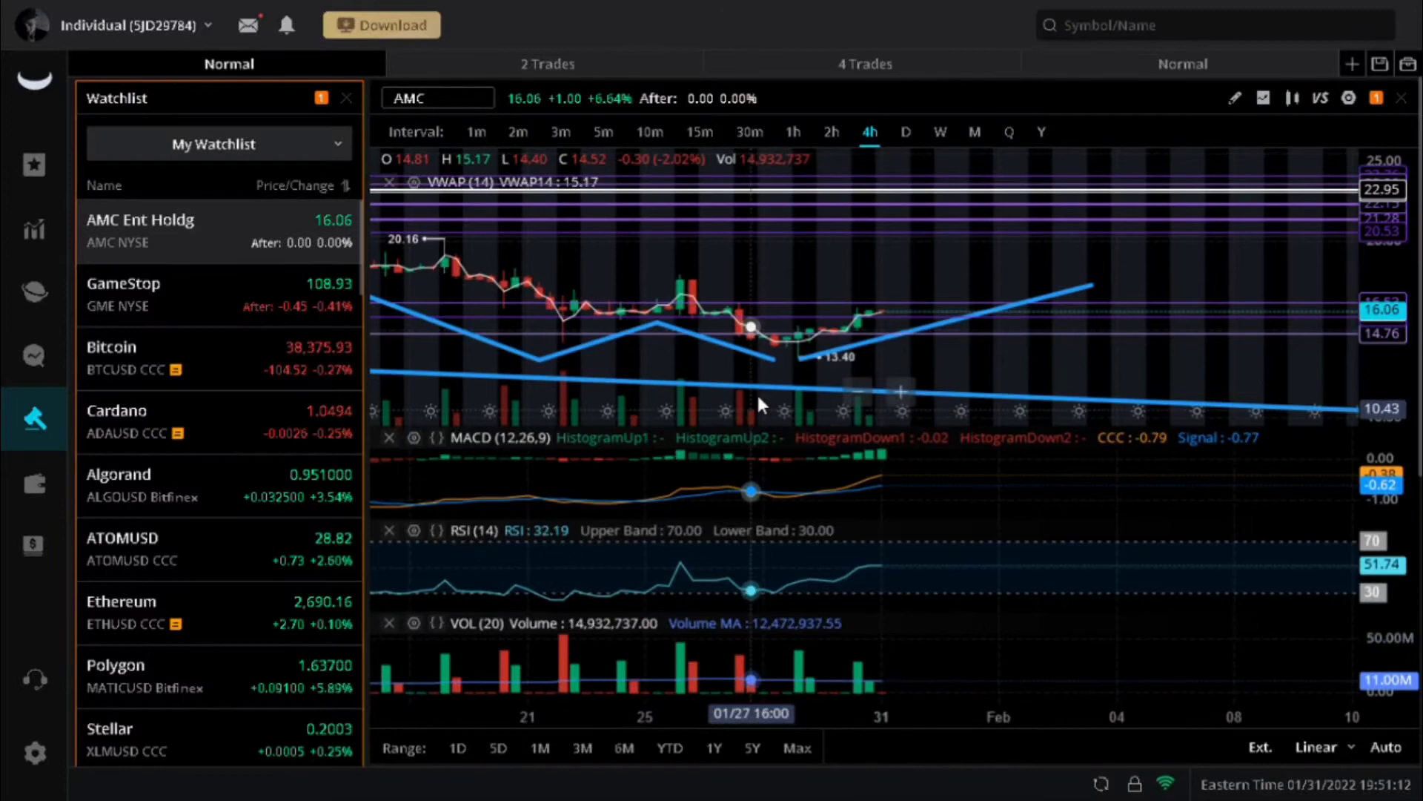
{"action": "scroll", "coordinate": [688, 379], "scroll_direction": "down", "scroll_amount": 1}
{"action": "scroll", "coordinate": [688, 378], "scroll_direction": "down", "scroll_amount": 3}
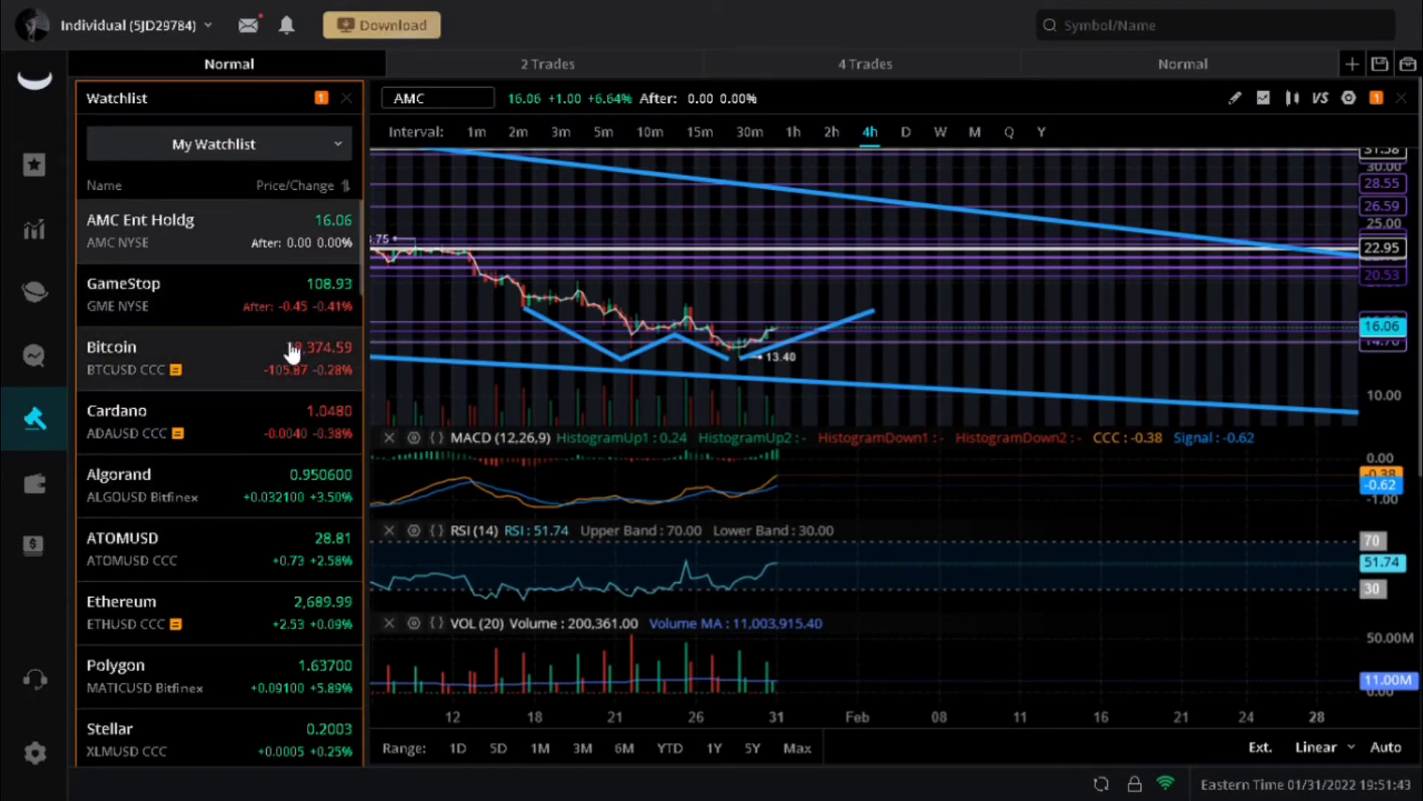
{"action": "scroll", "coordinate": [321, 521], "scroll_direction": "down", "scroll_amount": 2}
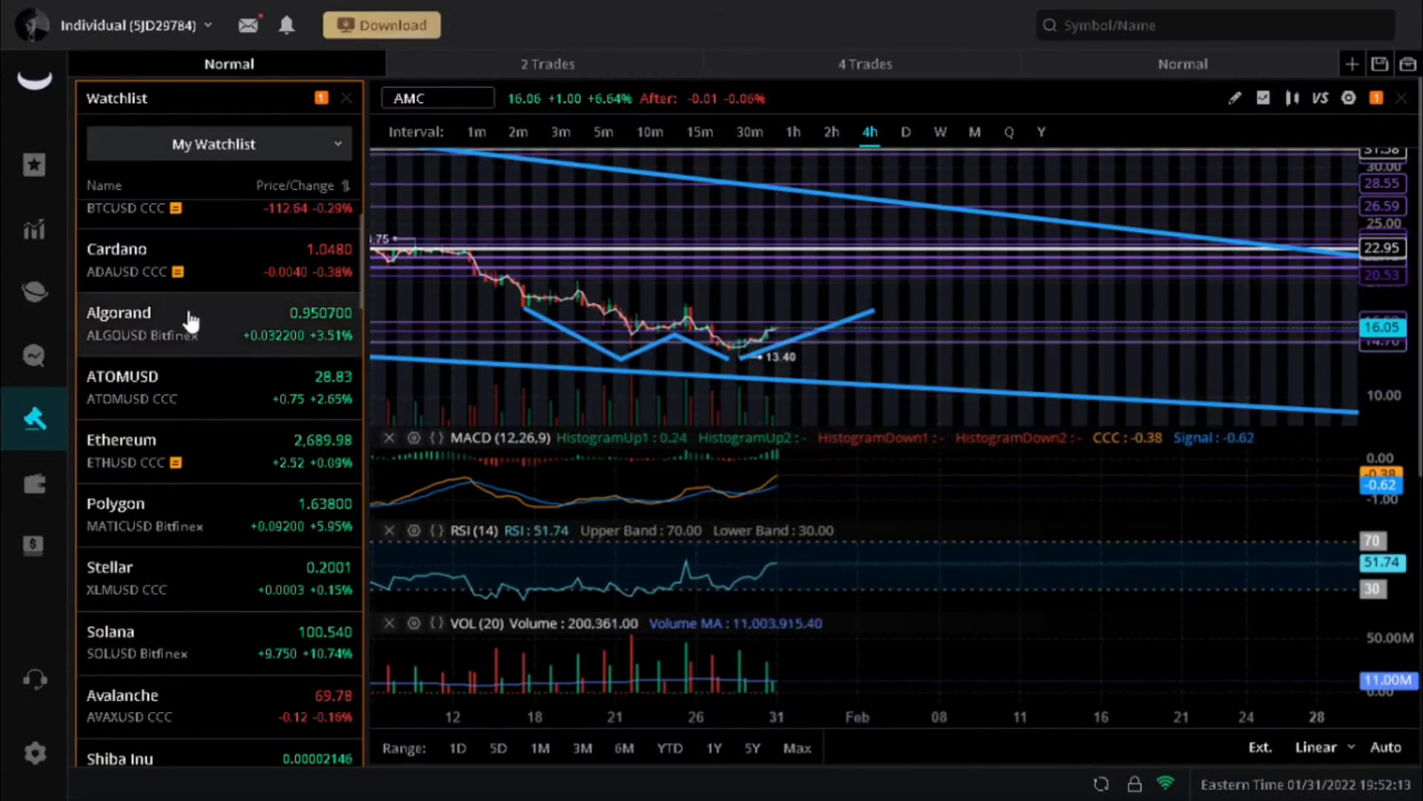
{"action": "left_click", "coordinate": [254, 279]}
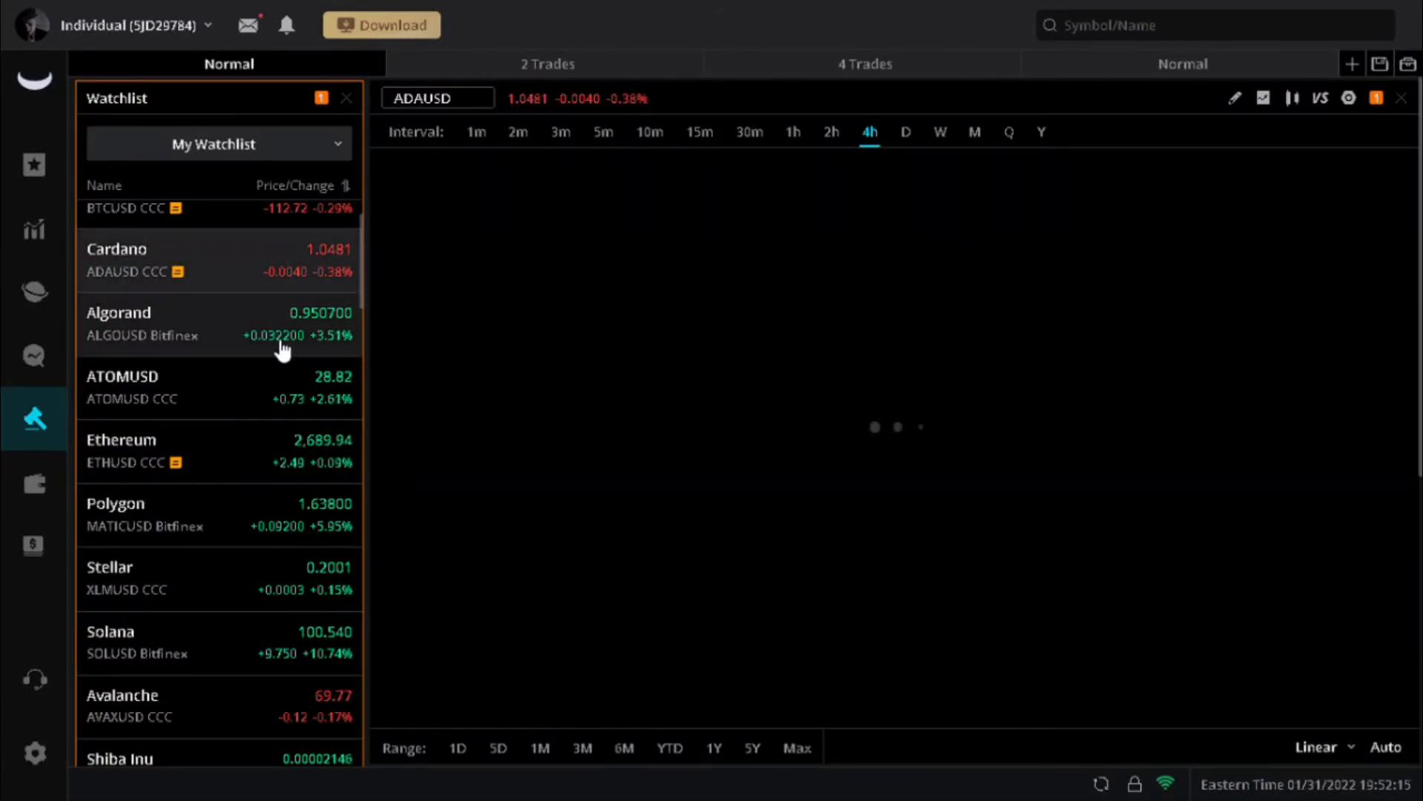
{"action": "scroll", "coordinate": [224, 366], "scroll_direction": "down", "scroll_amount": 1}
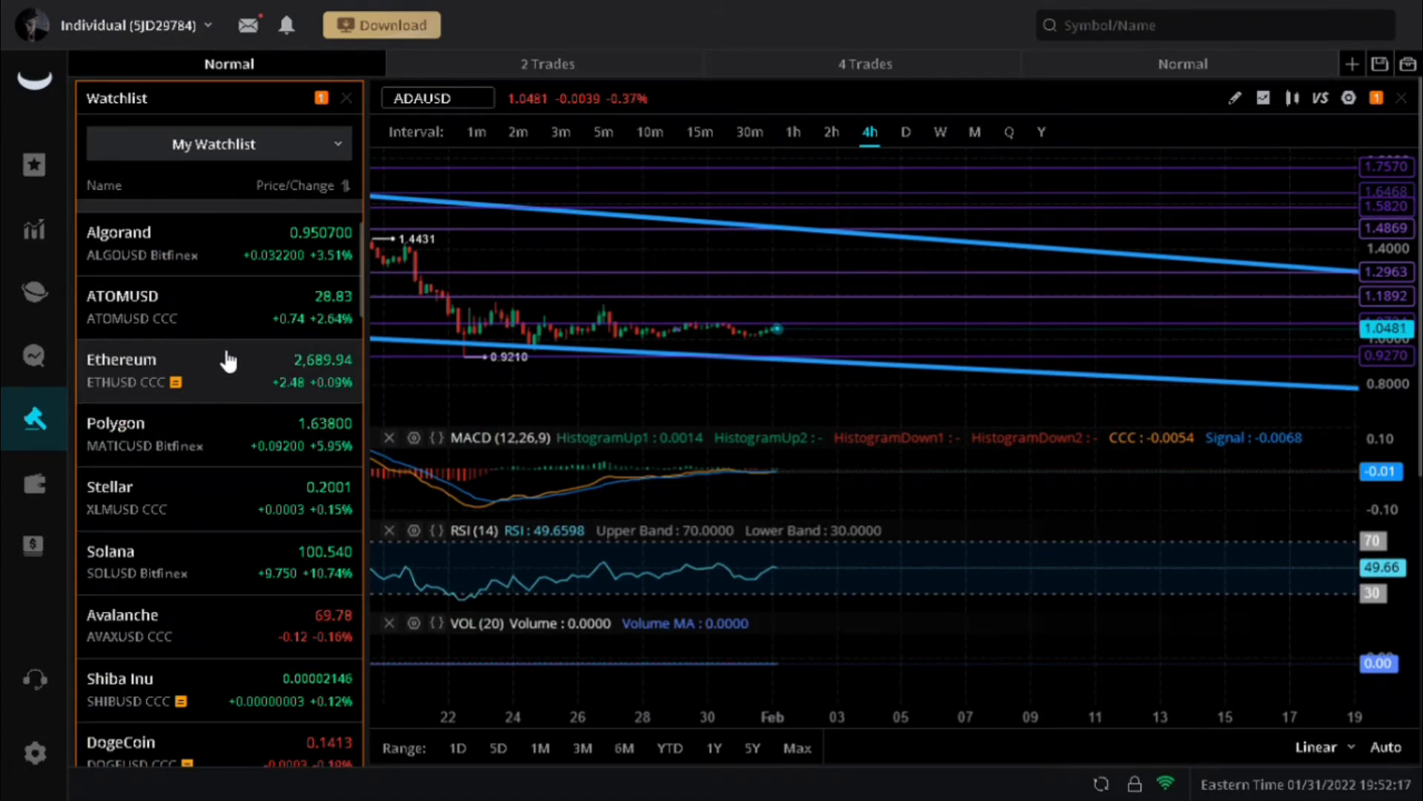
Load the Polygon (MATICUSD) 4h chart, zoom out and pan back to show its converging trend lines
{"action": "left_click", "coordinate": [308, 458]}
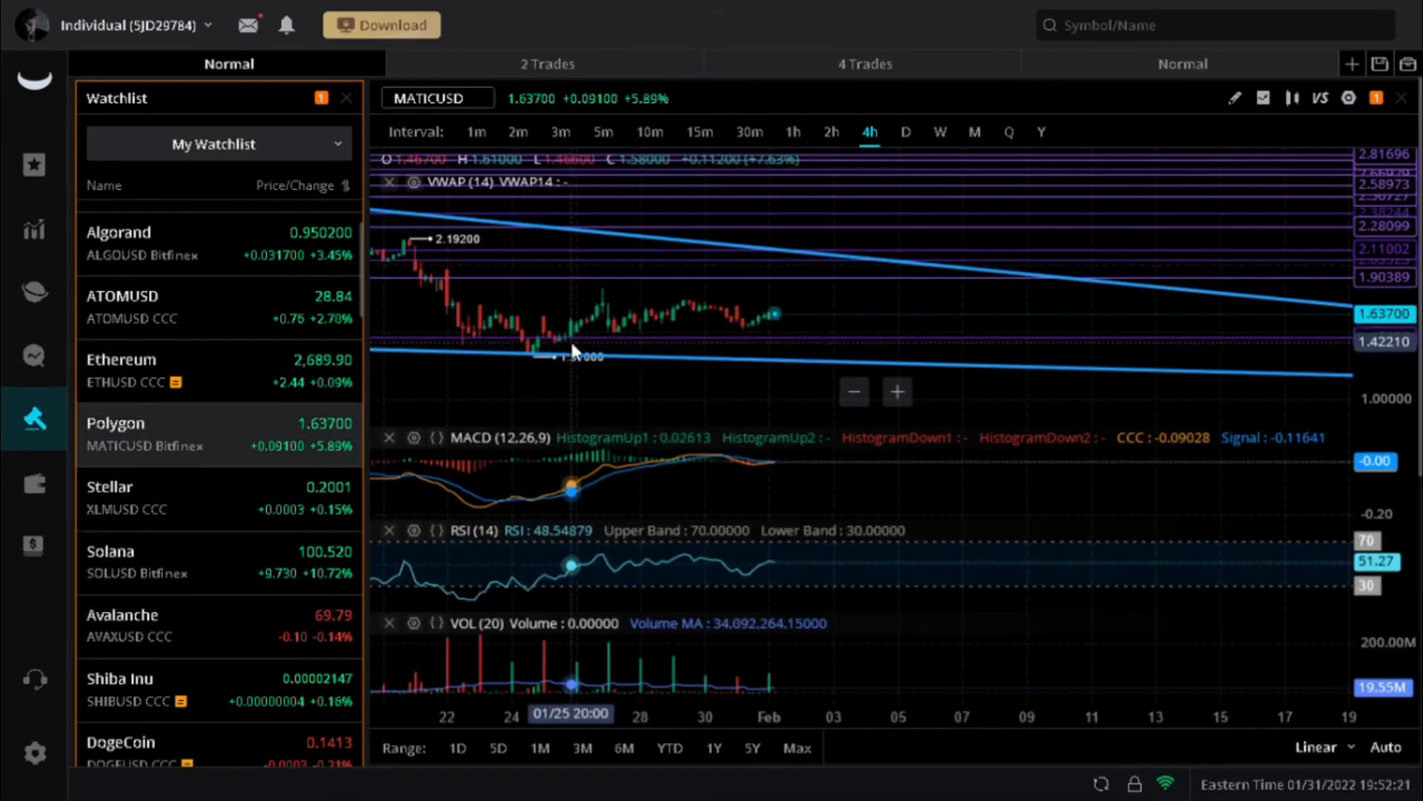
{"action": "scroll", "coordinate": [595, 351], "scroll_direction": "down", "scroll_amount": 4}
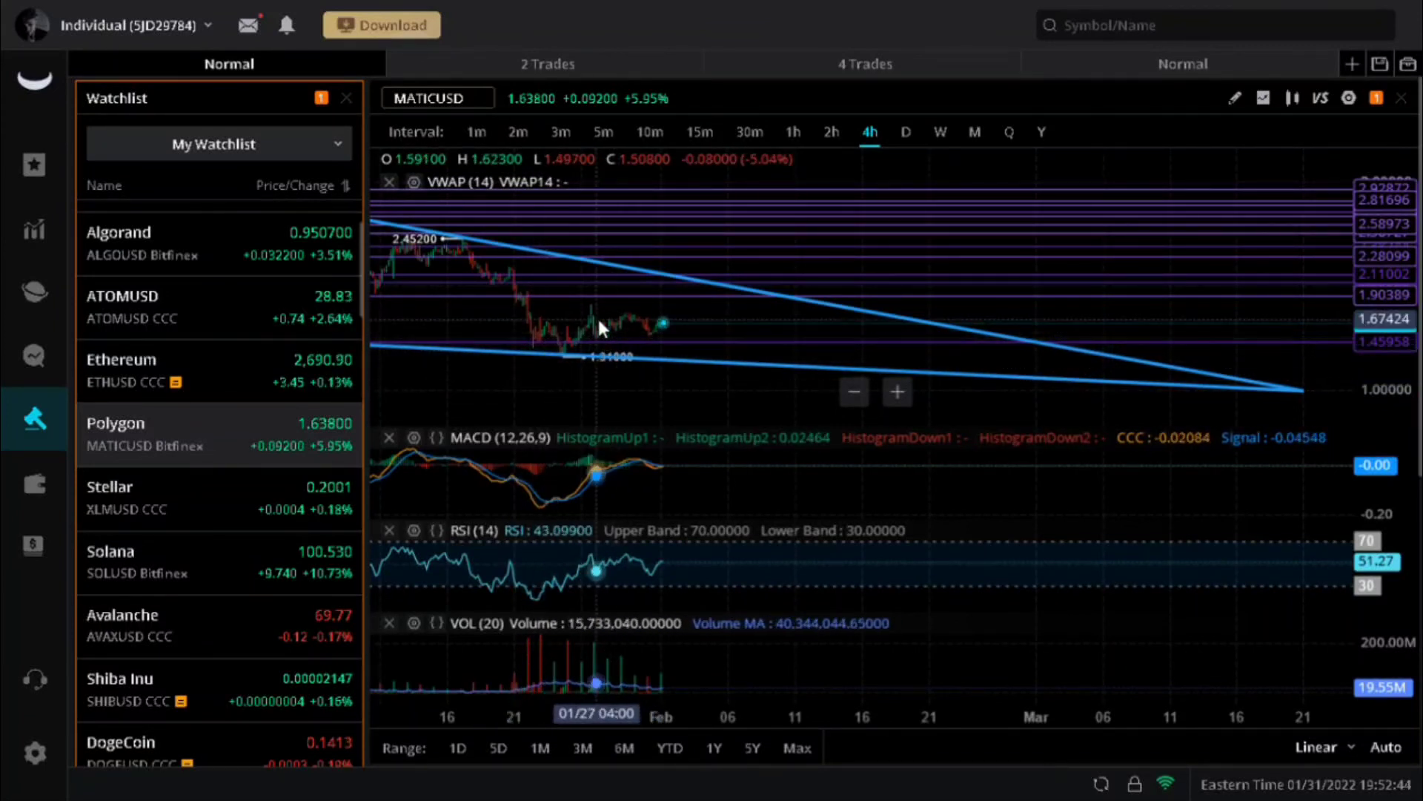
{"action": "scroll", "coordinate": [599, 304], "scroll_direction": "down", "scroll_amount": 4}
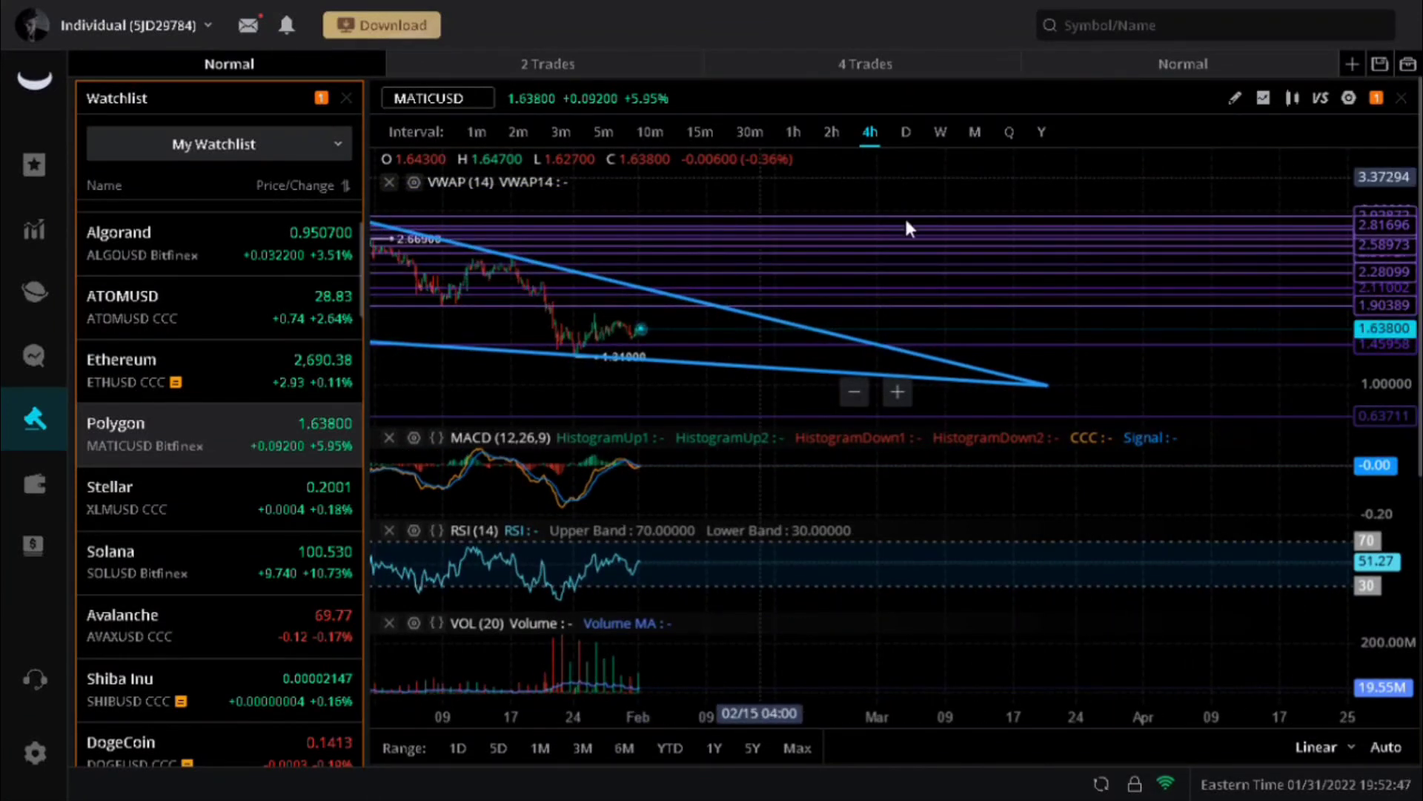
{"action": "left_click_drag", "start_coordinate": [455, 280], "coordinate": [620, 279]}
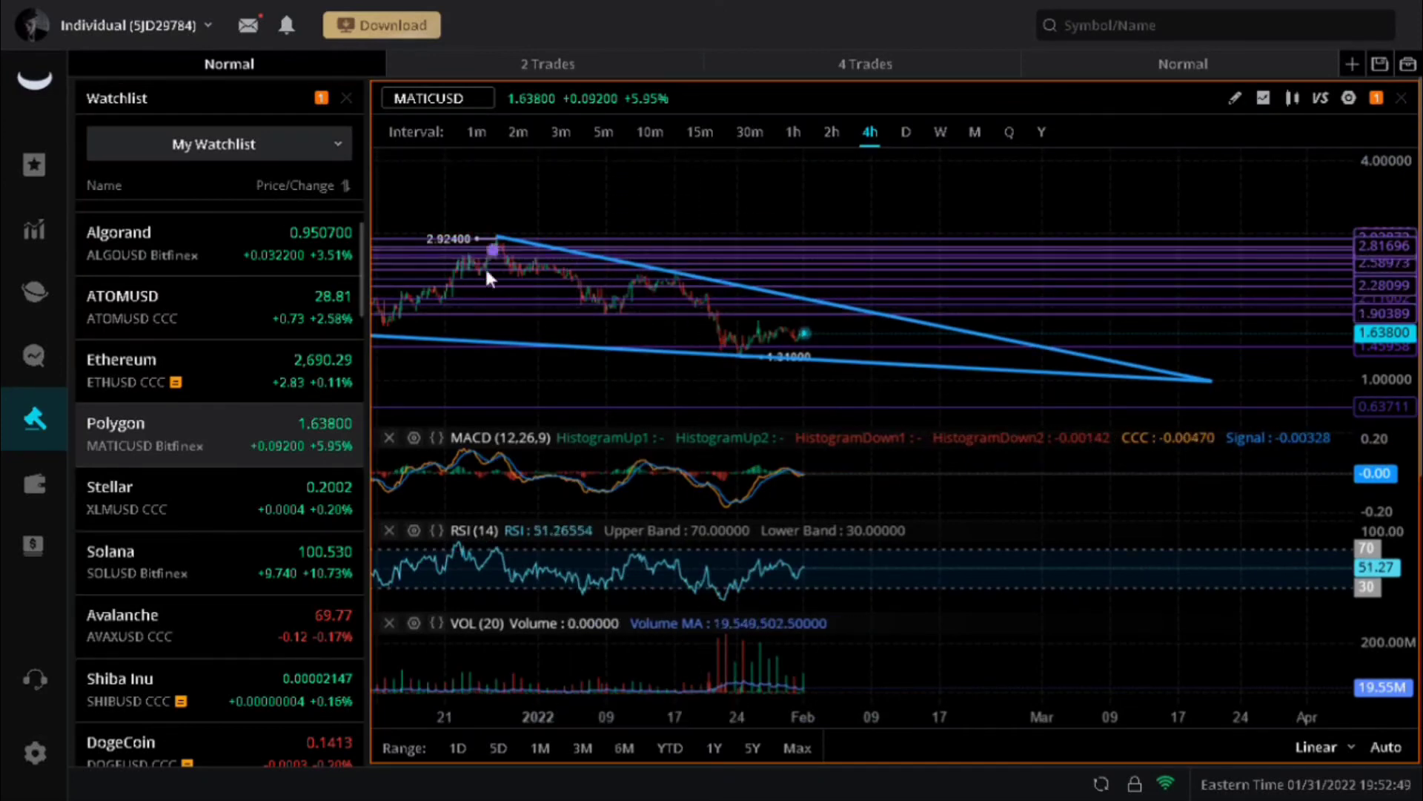
{"action": "scroll", "coordinate": [215, 486], "scroll_direction": "down", "scroll_amount": 6}
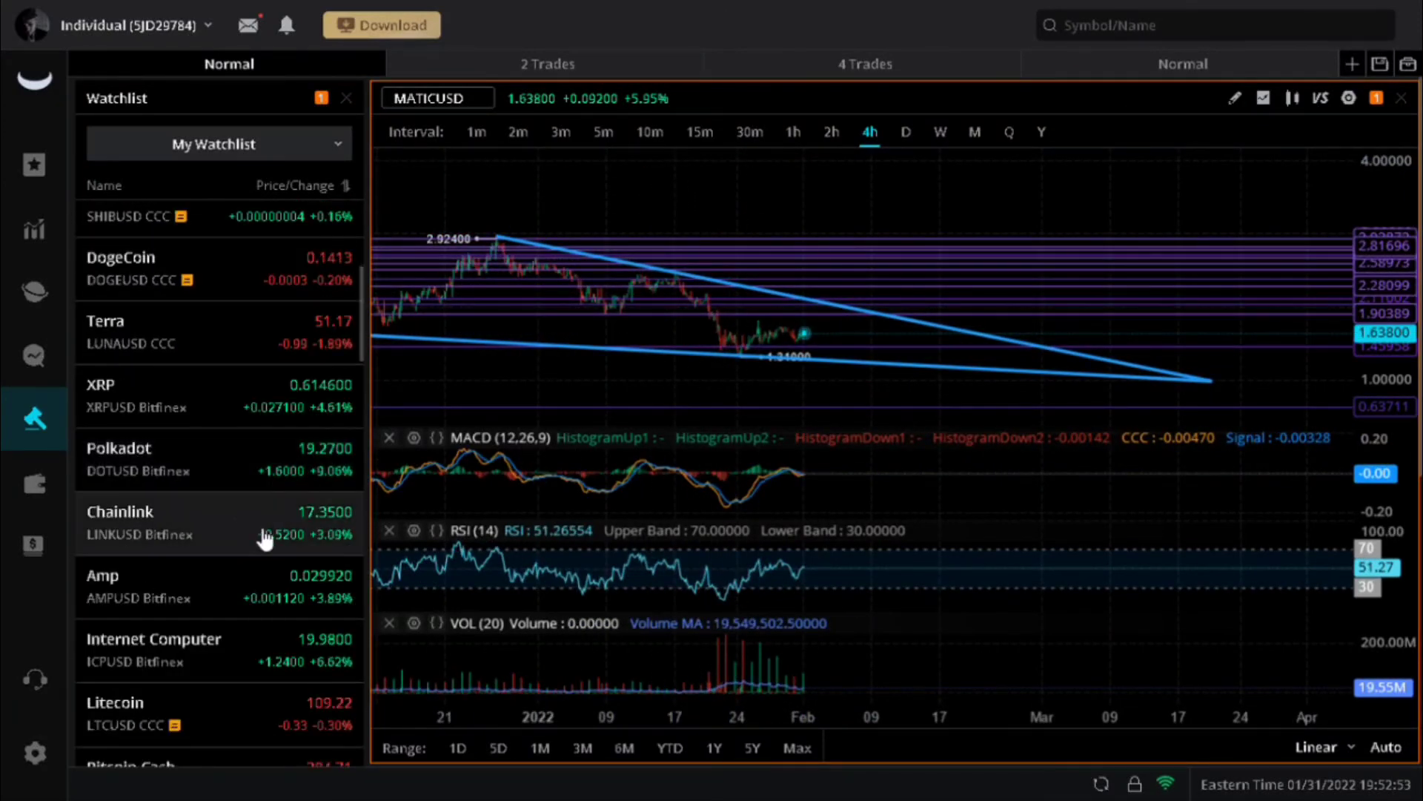
{"action": "scroll", "coordinate": [316, 636], "scroll_direction": "down", "scroll_amount": 4}
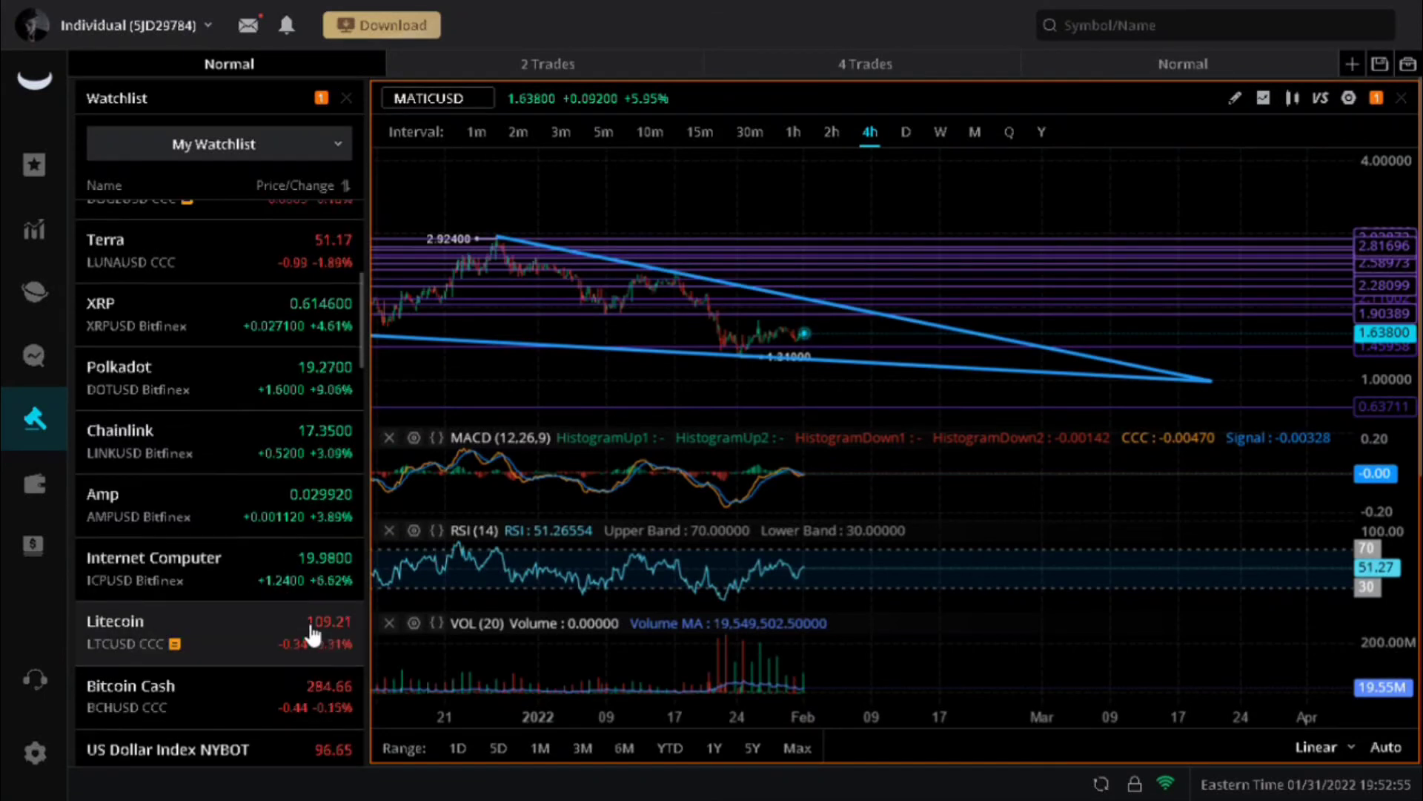
{"action": "scroll", "coordinate": [279, 607], "scroll_direction": "up", "scroll_amount": 14}
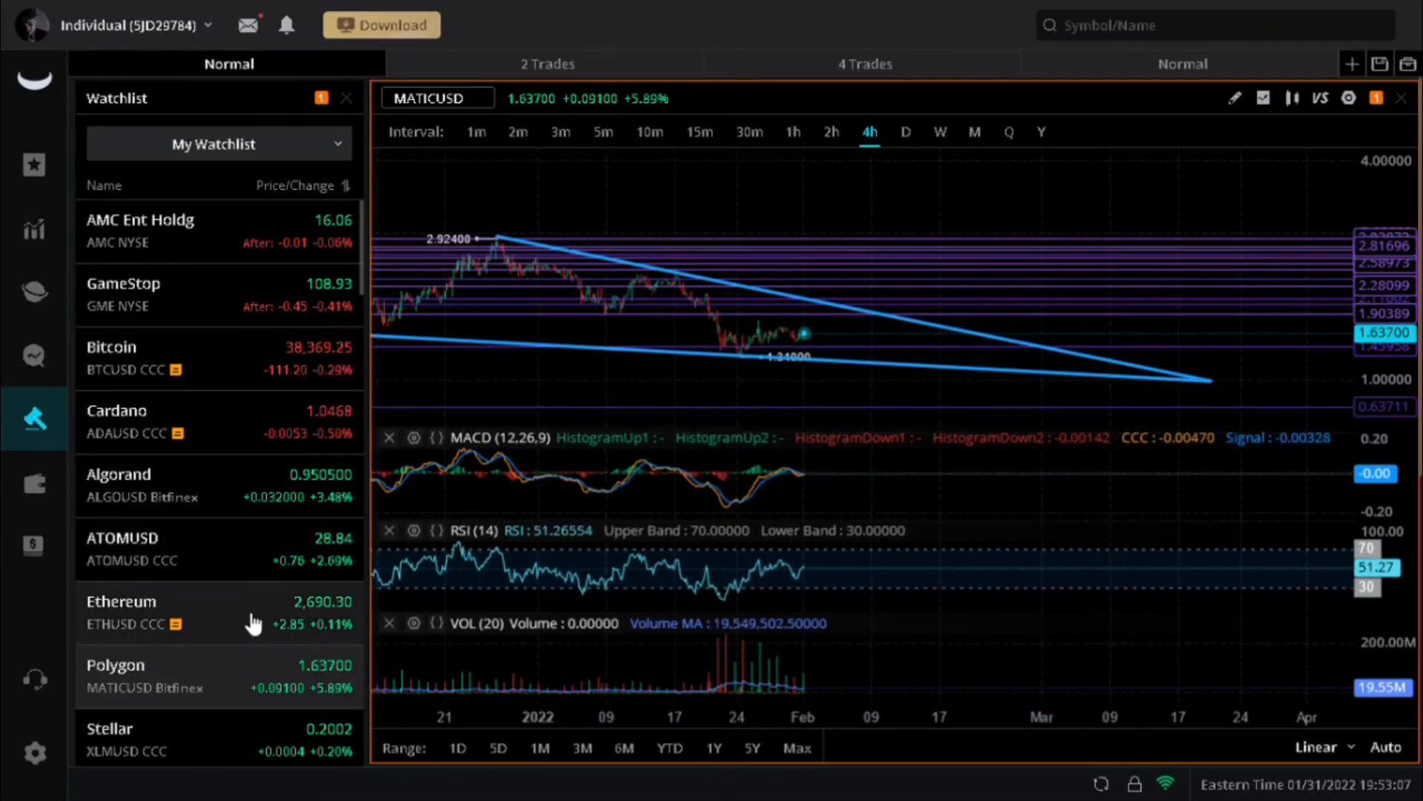
{"action": "scroll", "coordinate": [232, 510], "scroll_direction": "down", "scroll_amount": 3}
{"action": "scroll", "coordinate": [235, 511], "scroll_direction": "up", "scroll_amount": 3}
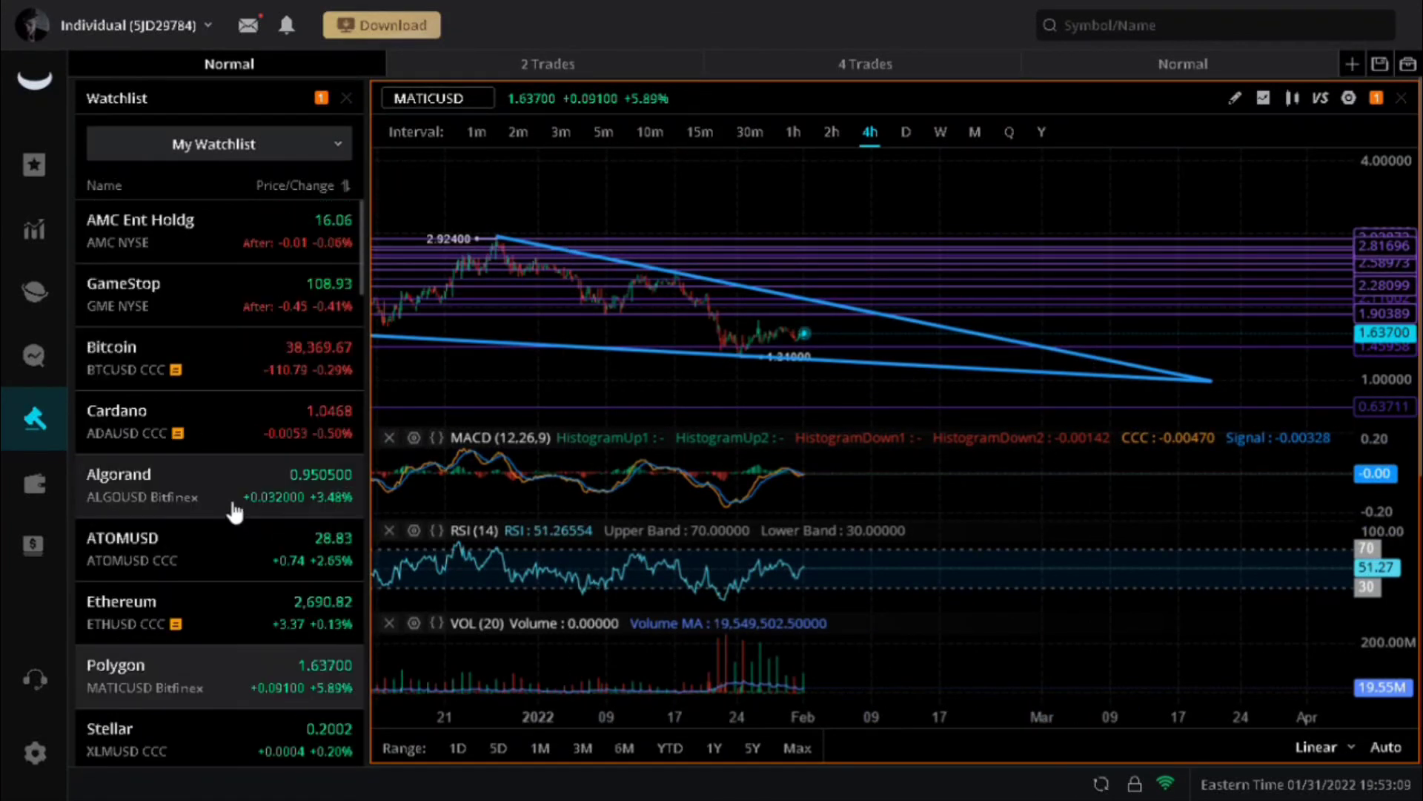
{"action": "scroll", "coordinate": [340, 556], "scroll_direction": "down", "scroll_amount": 3}
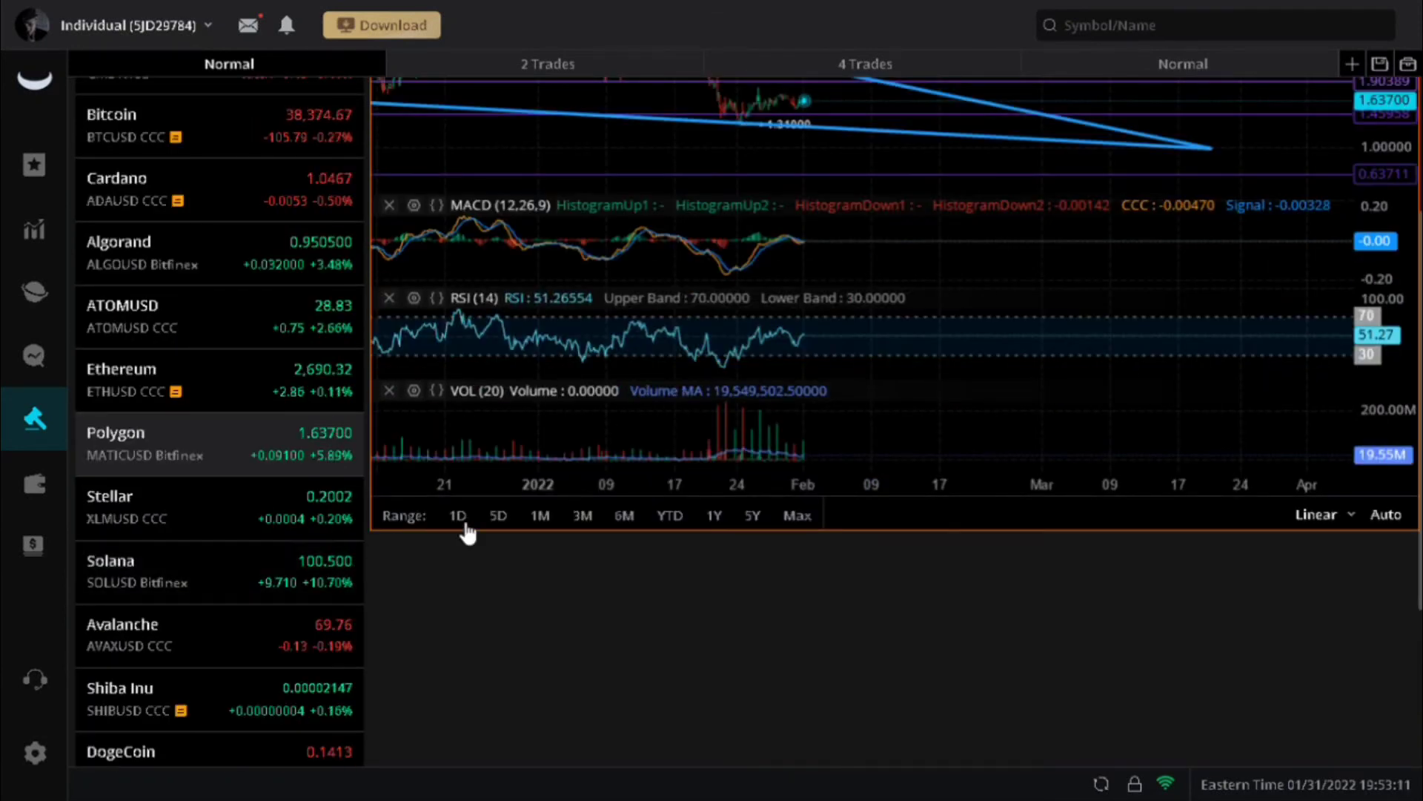
{"action": "scroll", "coordinate": [467, 530], "scroll_direction": "up", "scroll_amount": 3}
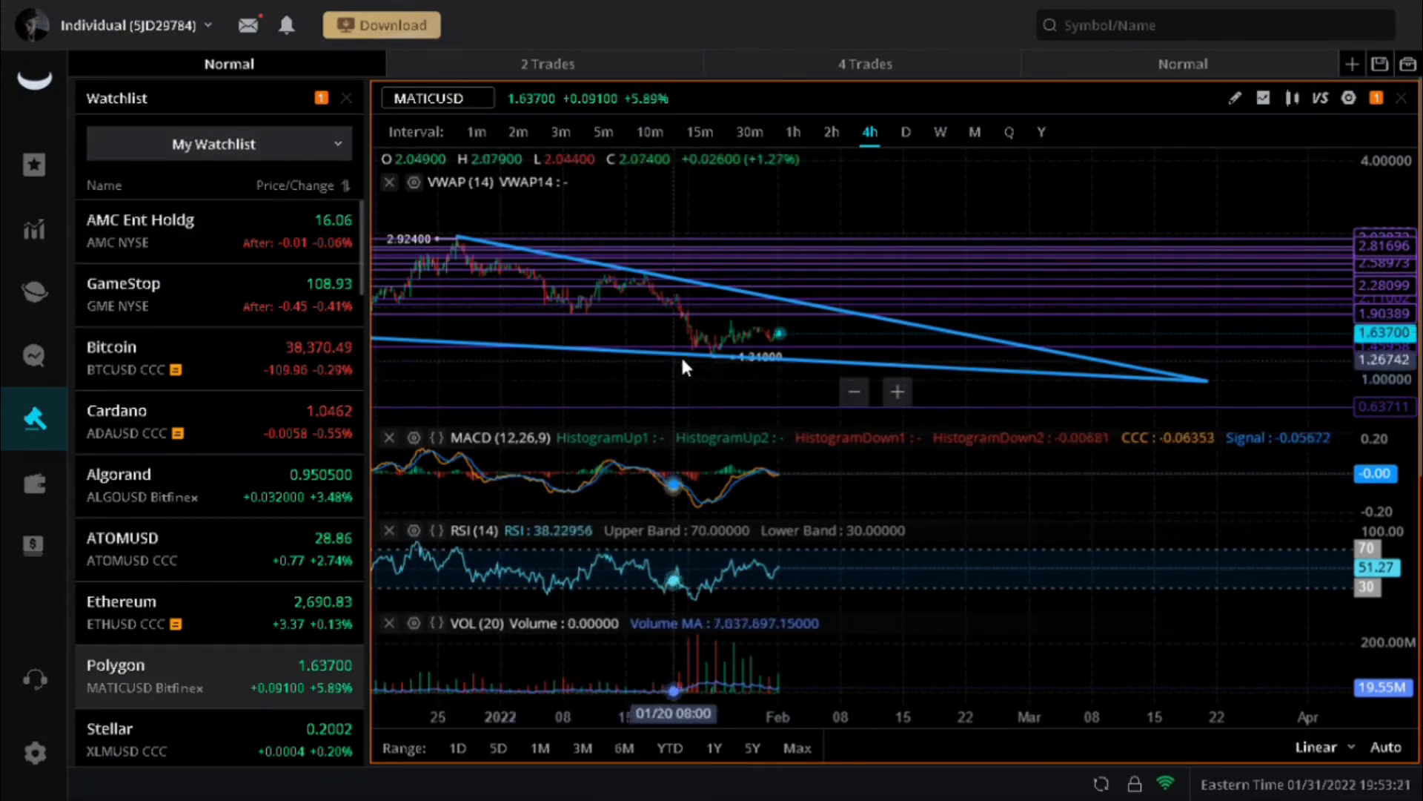
{"action": "mouse_move", "coordinate": [621, 268]}
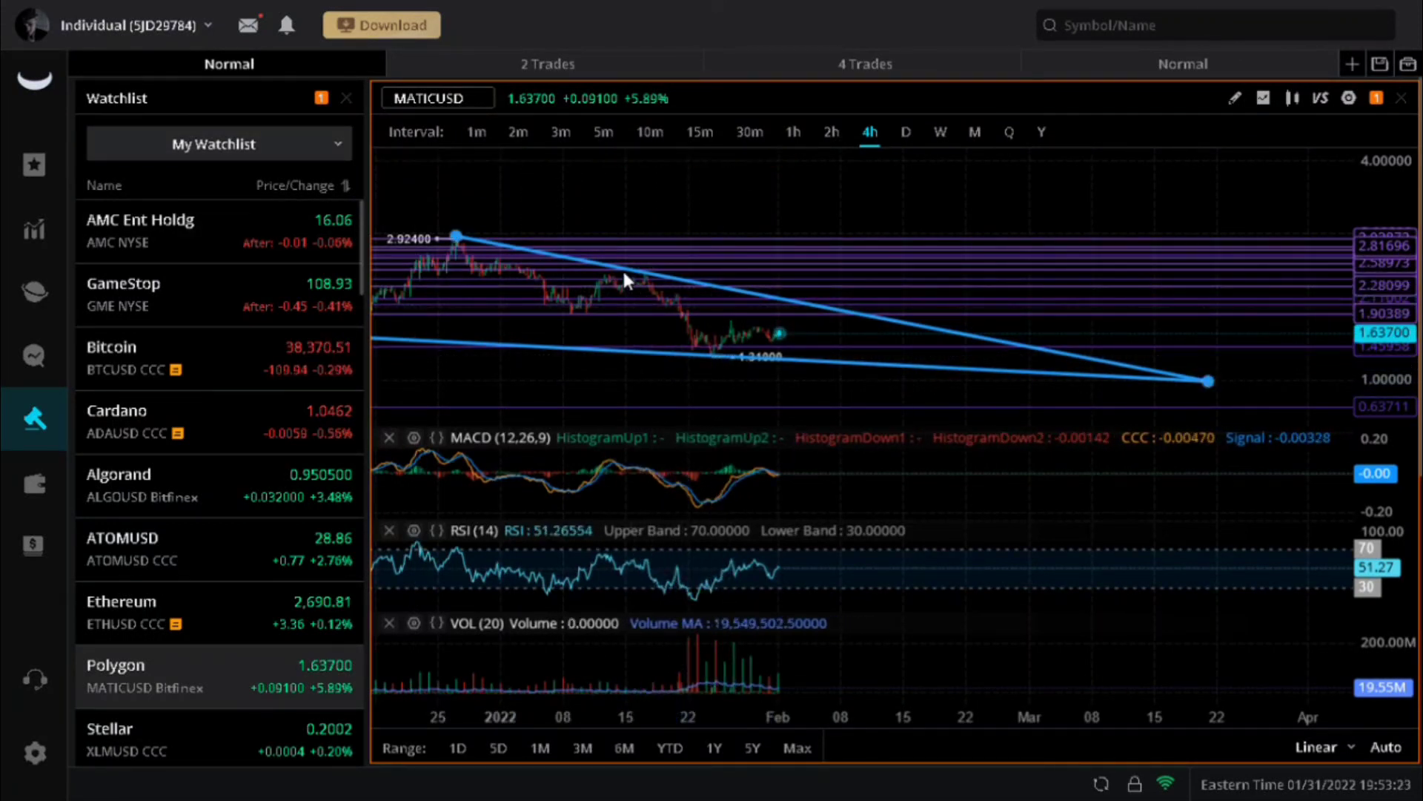